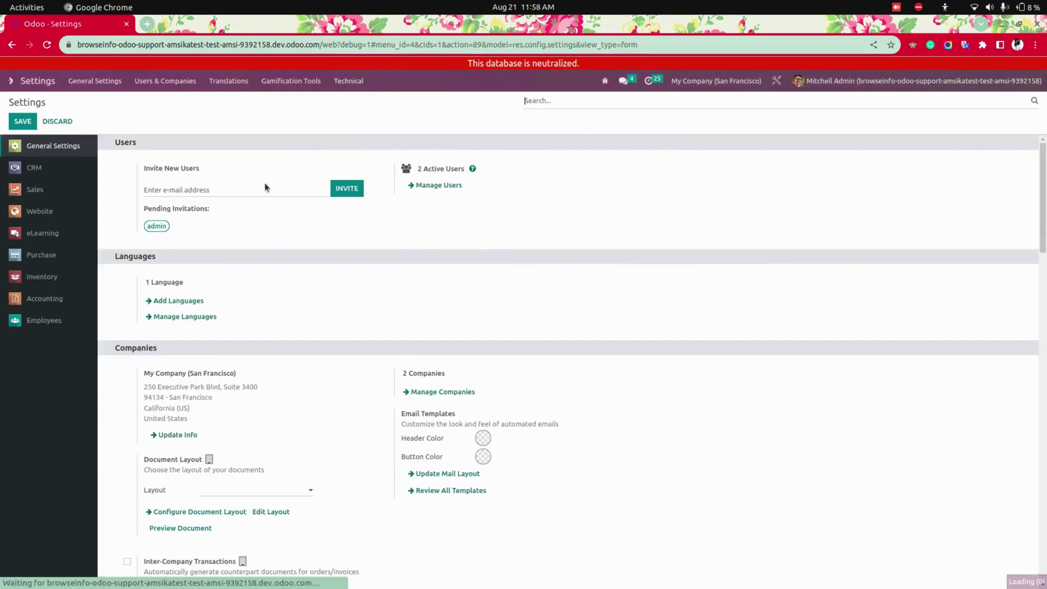
Step: Open the administrator's user record from Users & Companies > Users
click(184, 85)
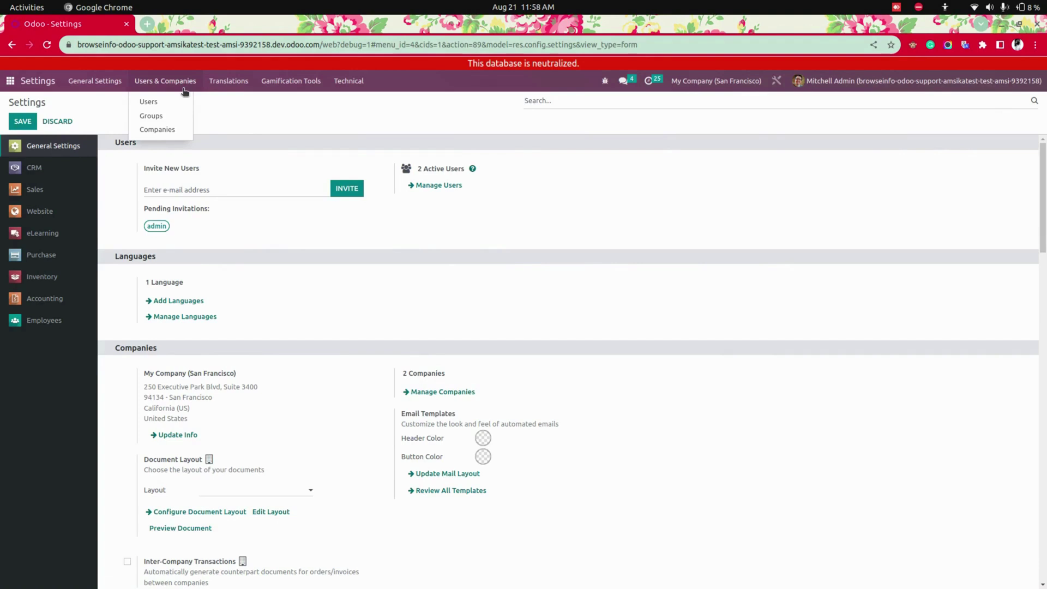
click(183, 107)
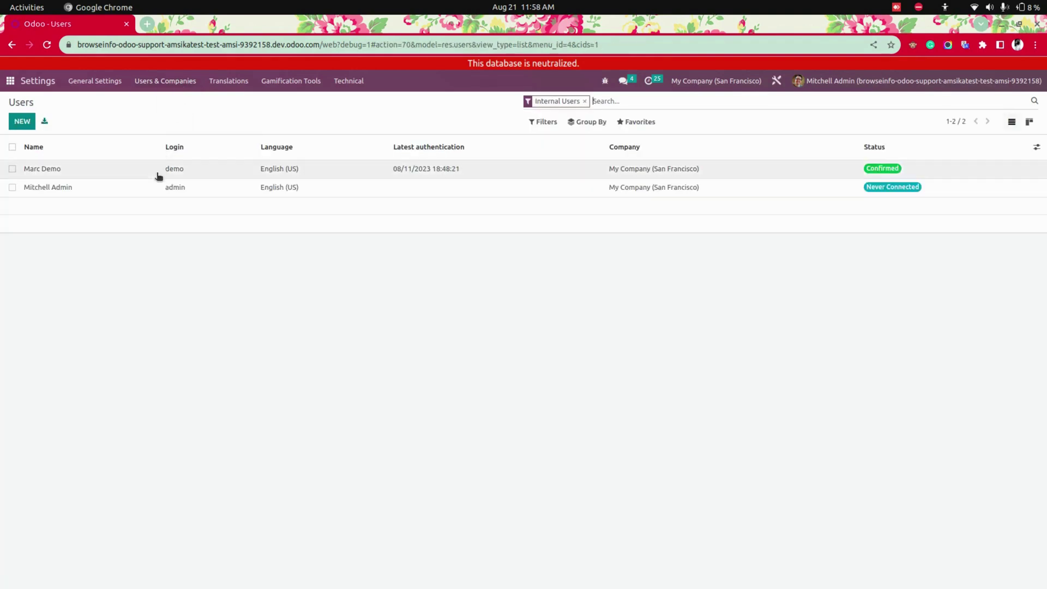
click(148, 192)
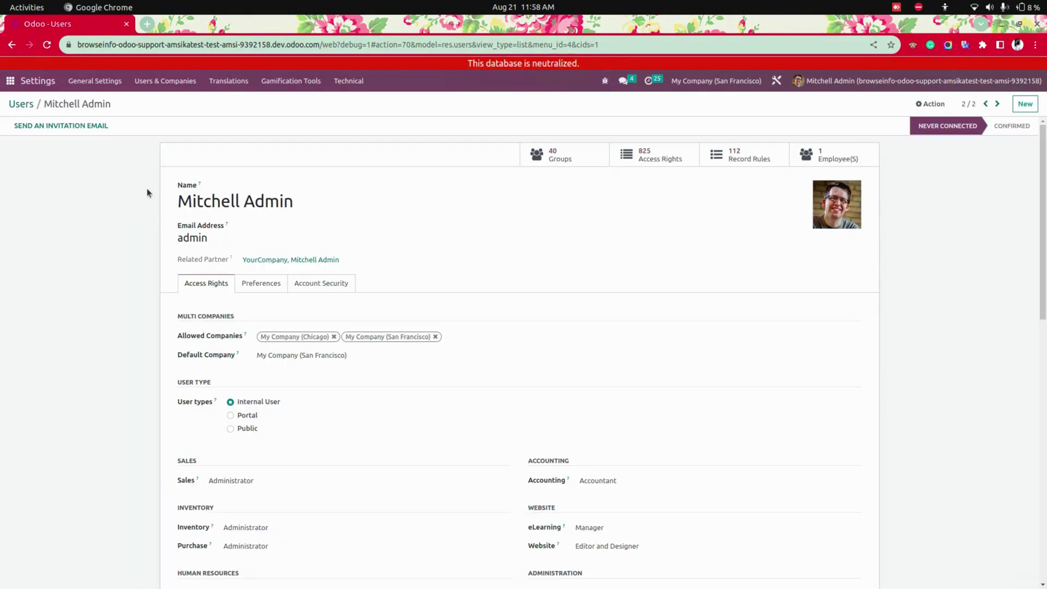
scroll(365, 369, down, 10)
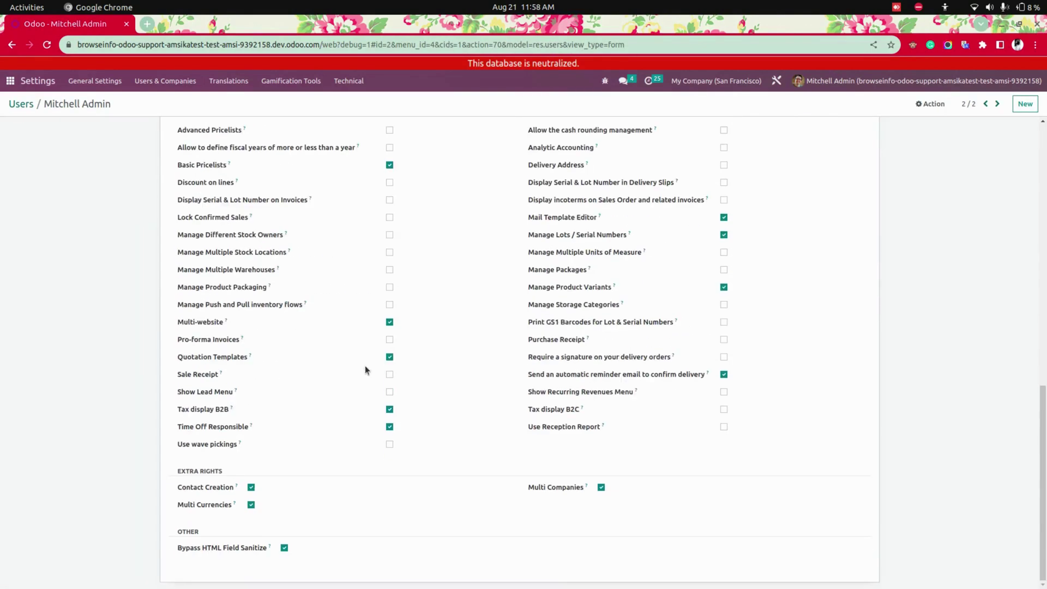
scroll(365, 369, up, 5)
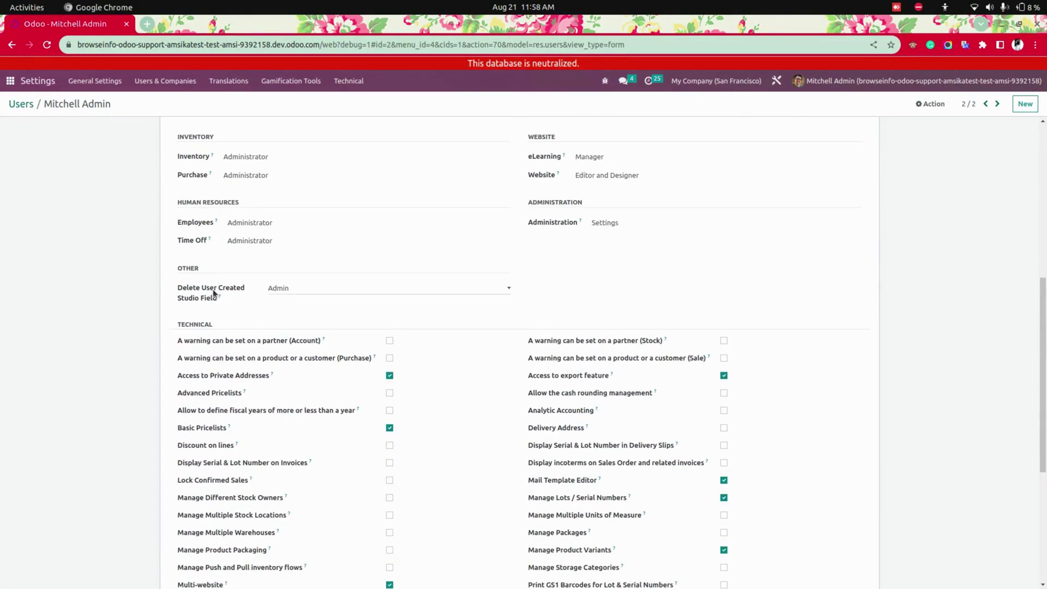
Step: Keep Admin as the Delete User Created Studio Field right and return to the apps home screen
click(338, 287)
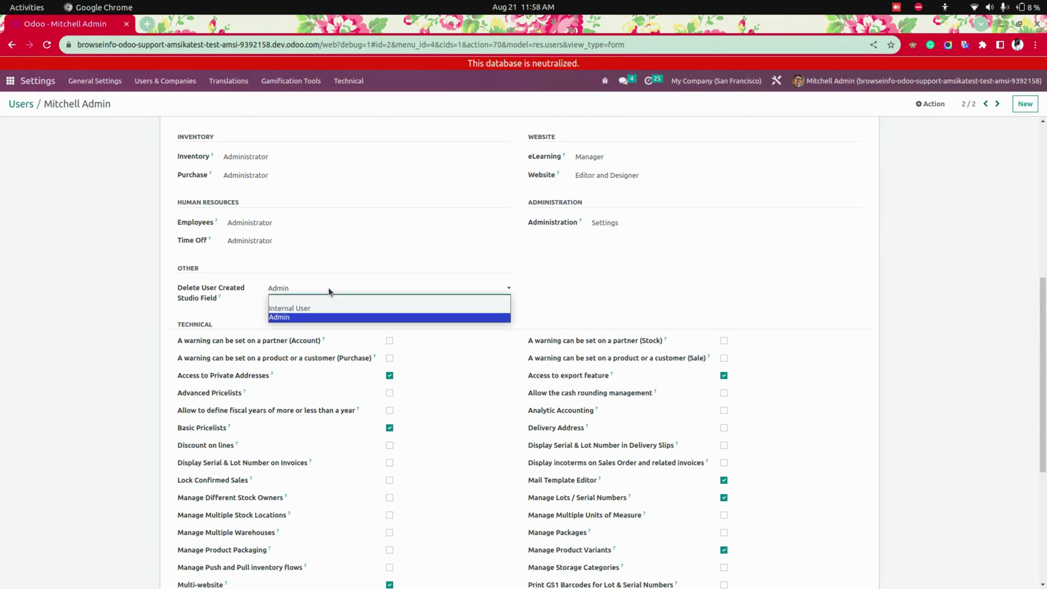
click(293, 317)
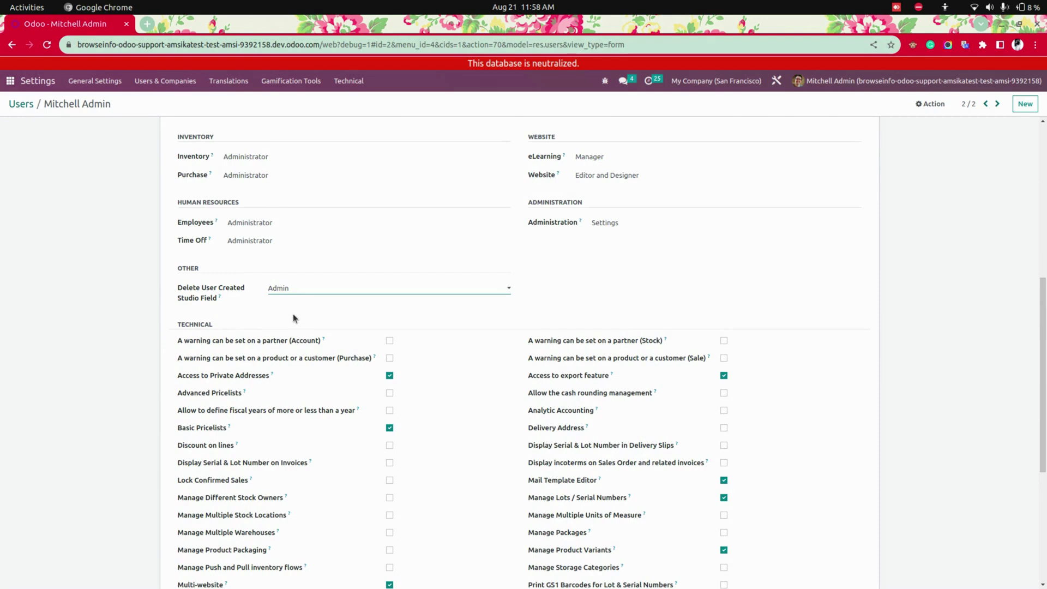
click(10, 81)
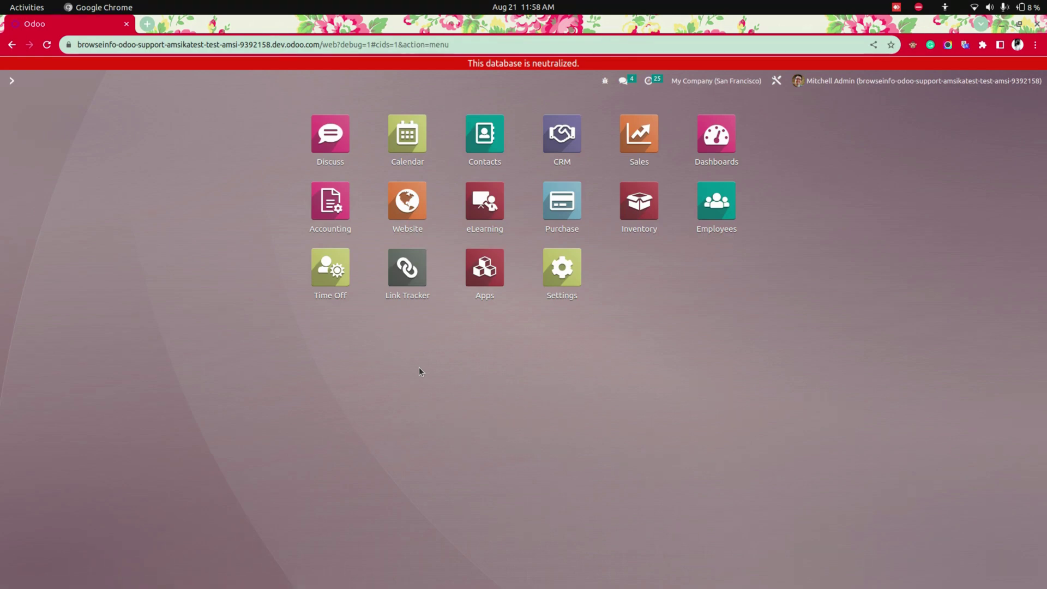
Step: In Studio on a sales order form, add a Priority field below Quotation Template
click(609, 160)
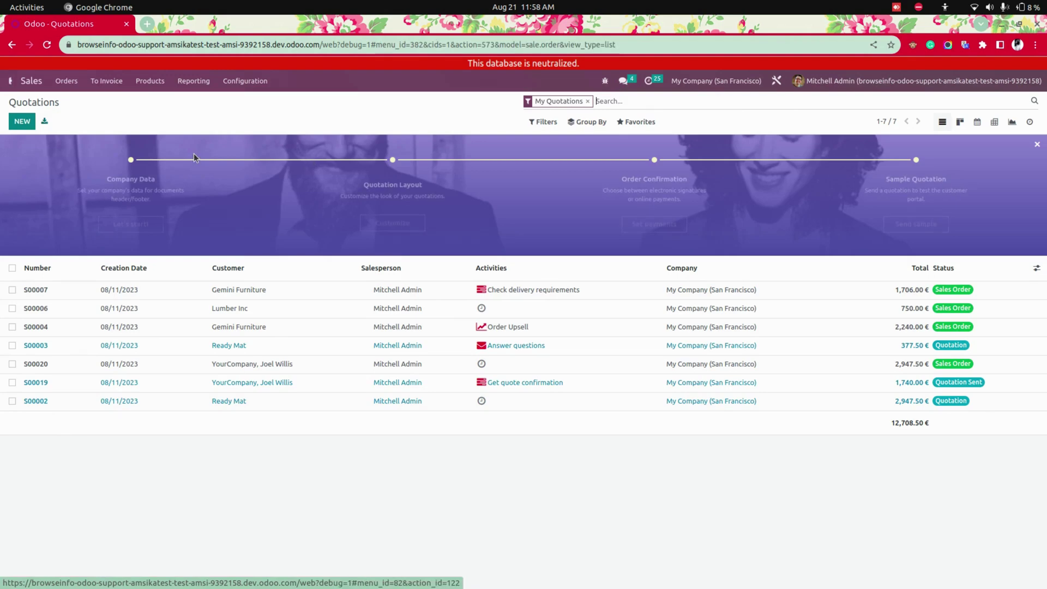
click(22, 121)
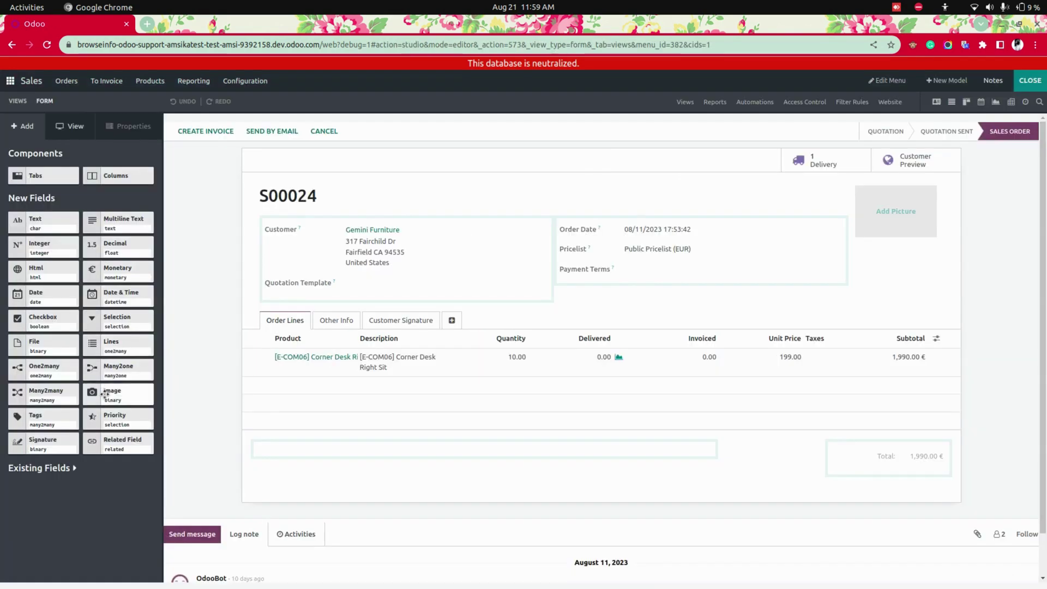
drag(105, 394, 314, 290)
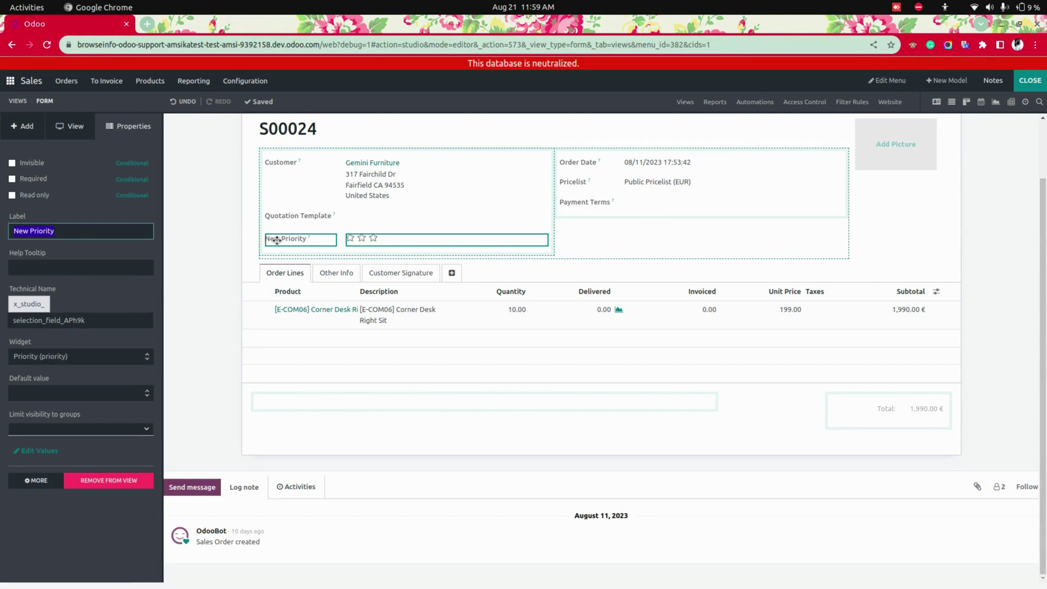
Step: Rename the new field's label to Priority and leave the Studio form editor
double_click(26, 229)
key(BackSpace)
key(Return)
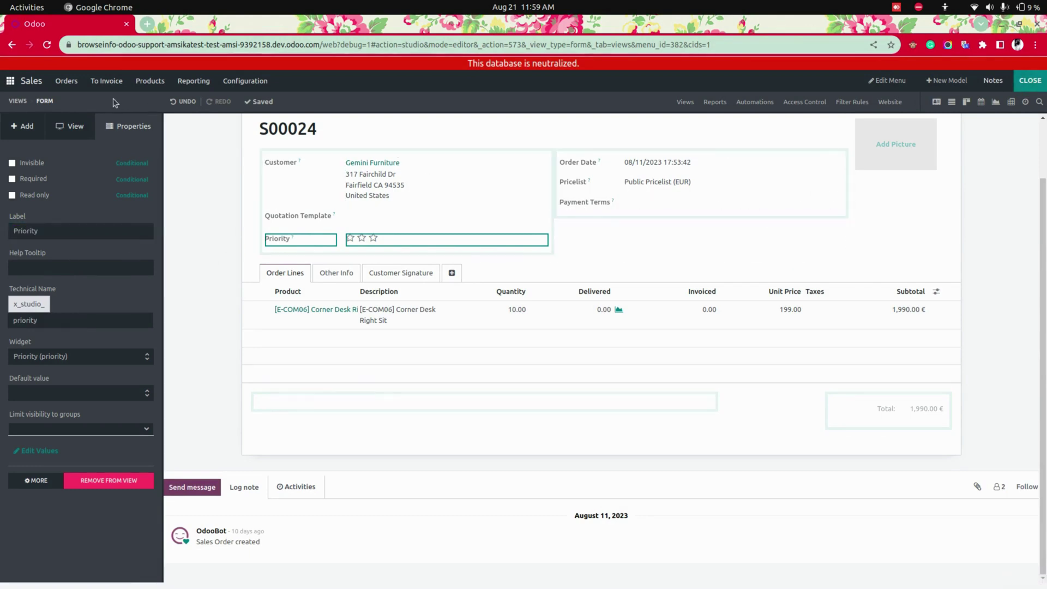
key(alt+Left)
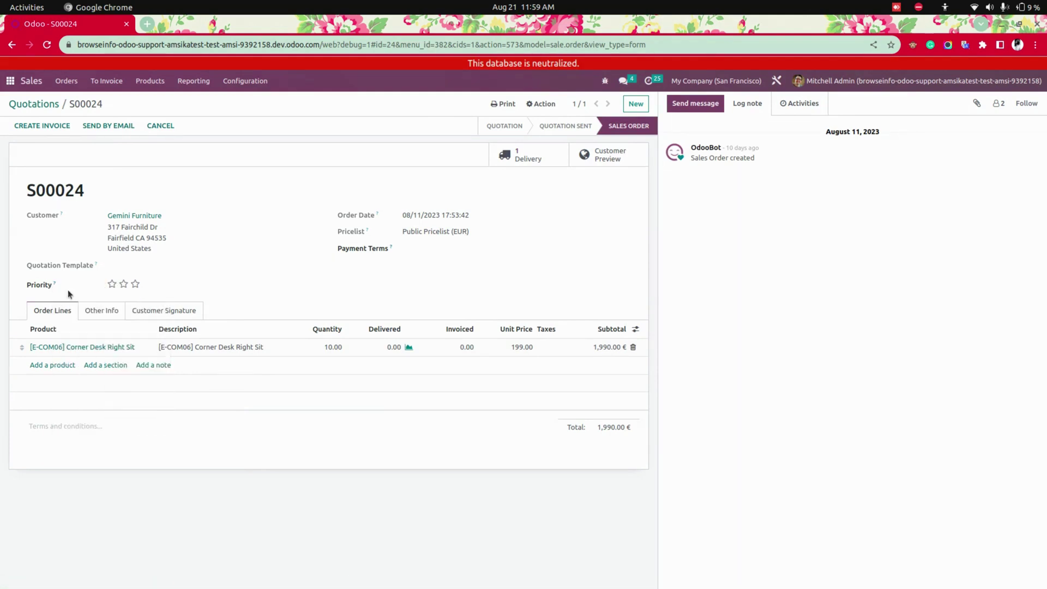
Step: Check the Priority field's info on S00024, then go back via Quotations to the home screen
mouse_move(52, 281)
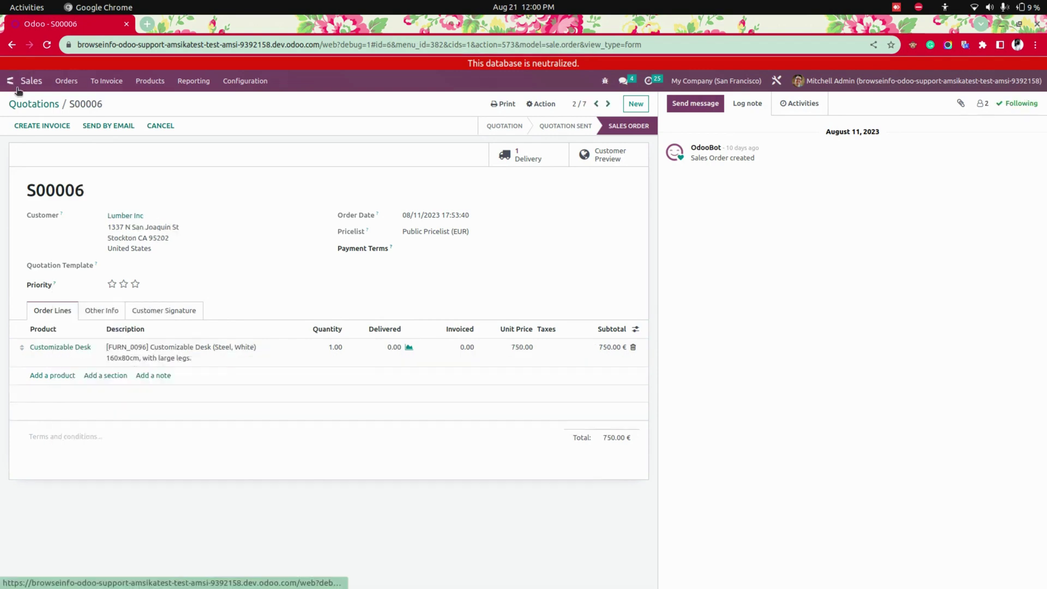
click(33, 104)
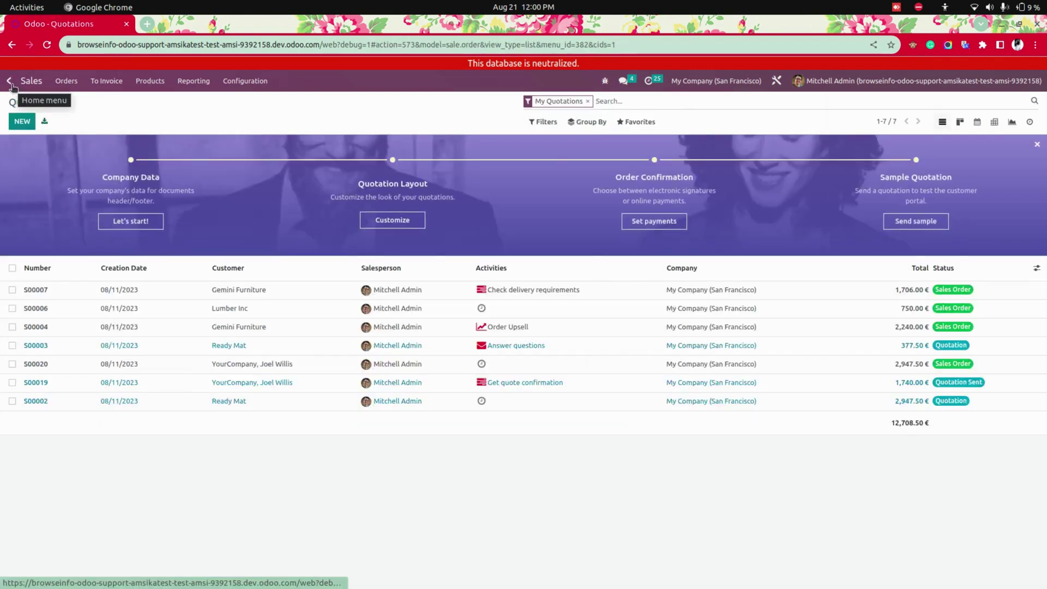
click(10, 81)
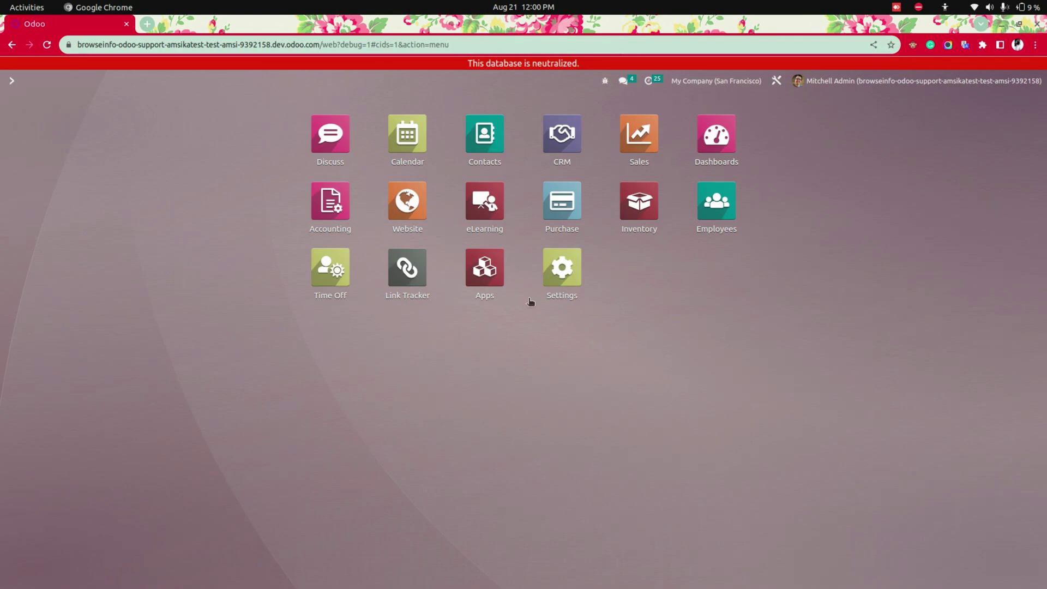
Step: In Settings > Technical, search 'delet' and open the Delete User Studio Field dialog
click(578, 270)
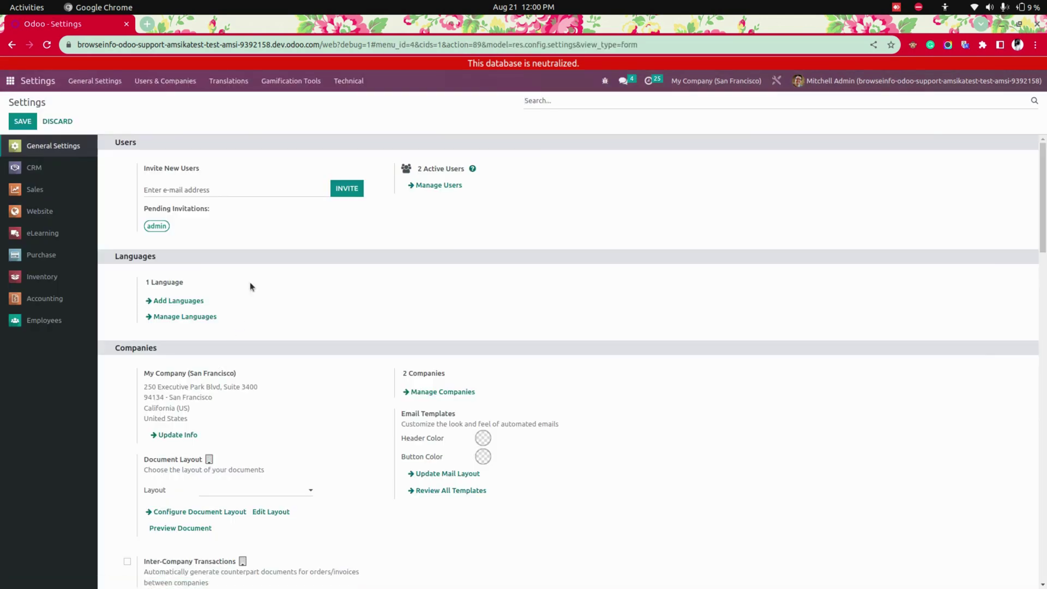
click(355, 89)
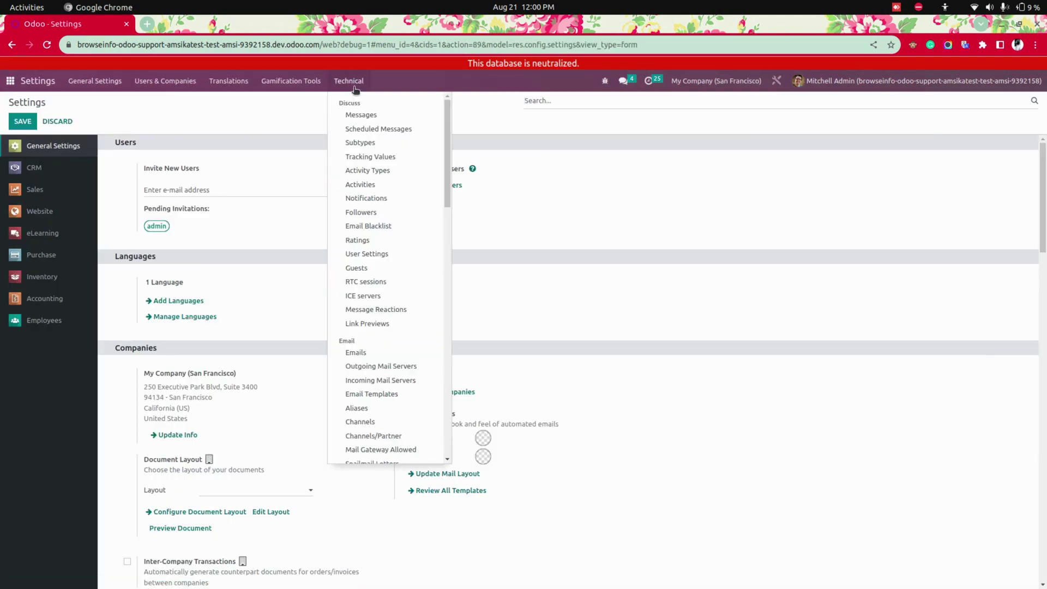
key(ctrl+f)
text(delete)
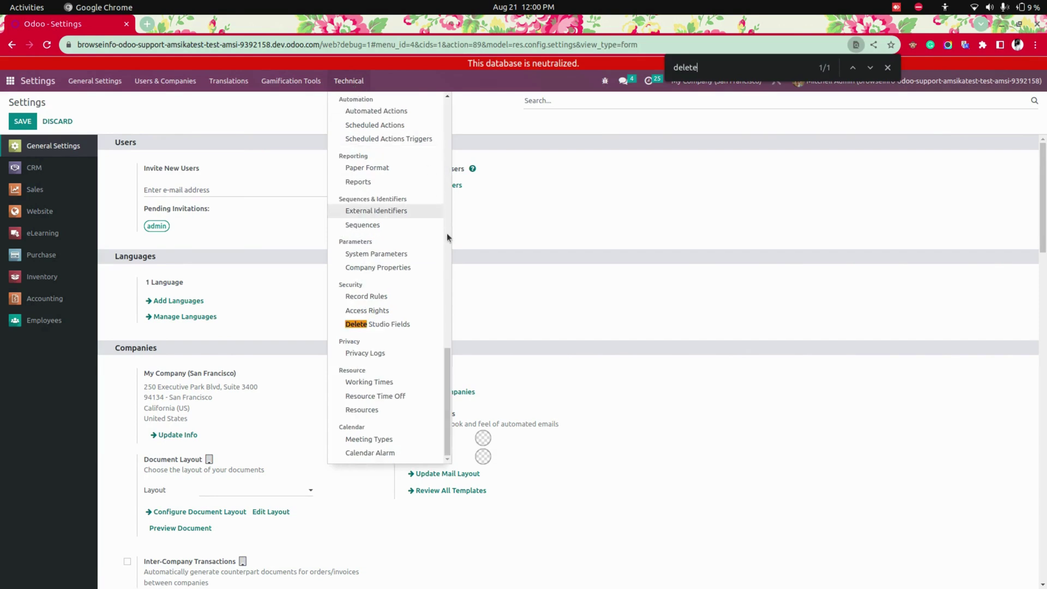
click(384, 327)
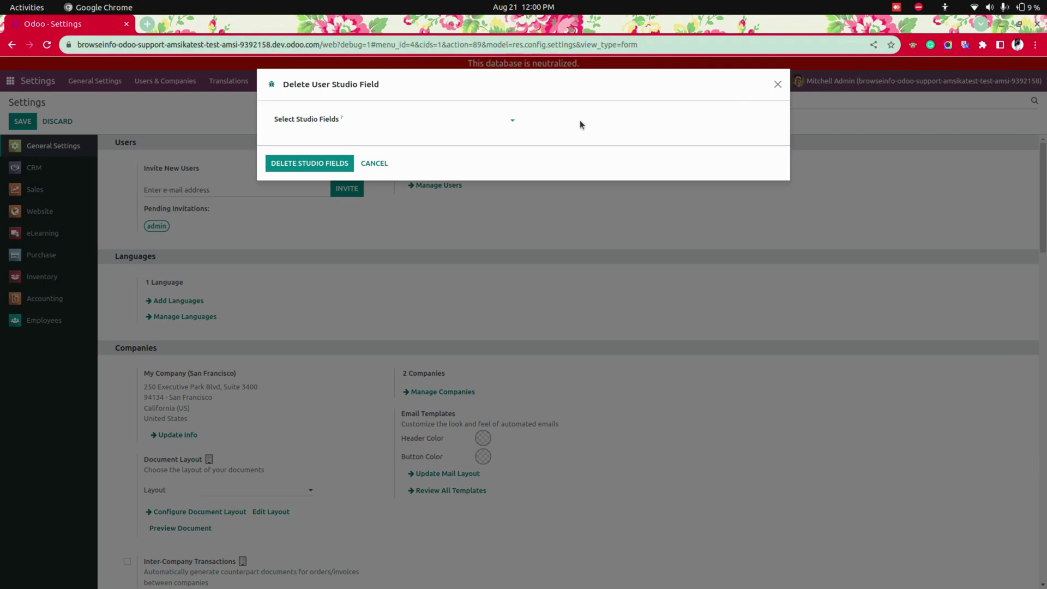
Step: Pick Priority (sale.order) in Select Studio Fields, cancel the dialog, and return home
click(383, 122)
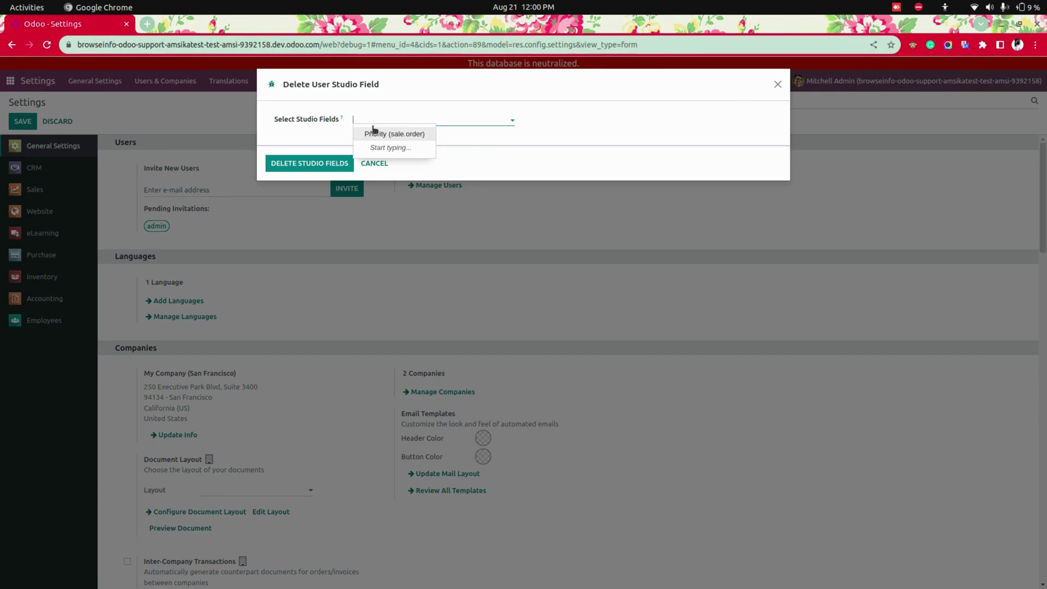
click(406, 134)
click(455, 119)
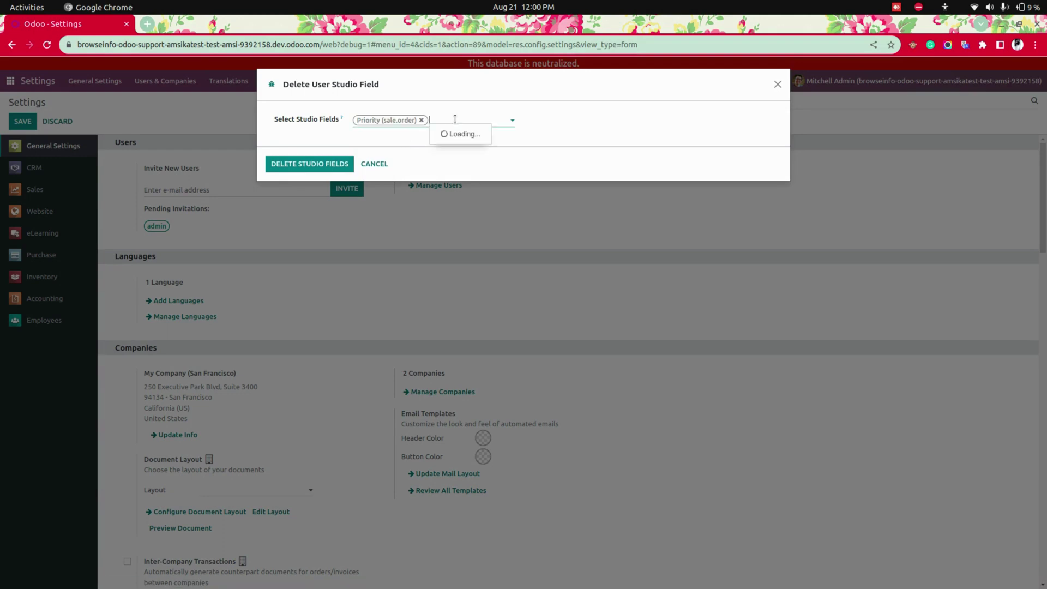
click(402, 137)
click(384, 161)
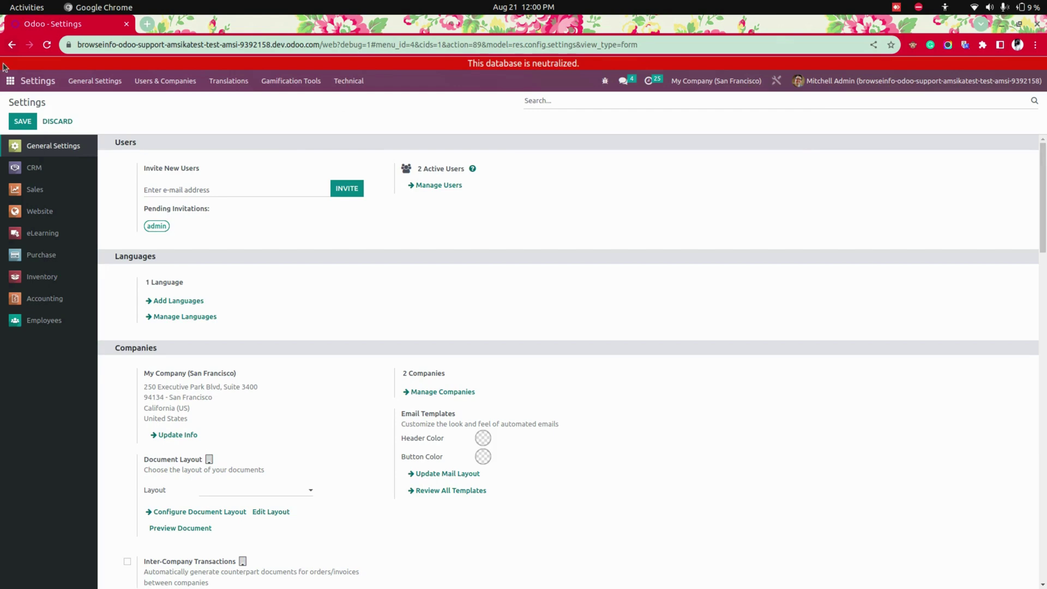
click(10, 81)
Step: In Studio on order S00024, add a Text field labelled command below Priority, then return home
click(647, 141)
click(19, 123)
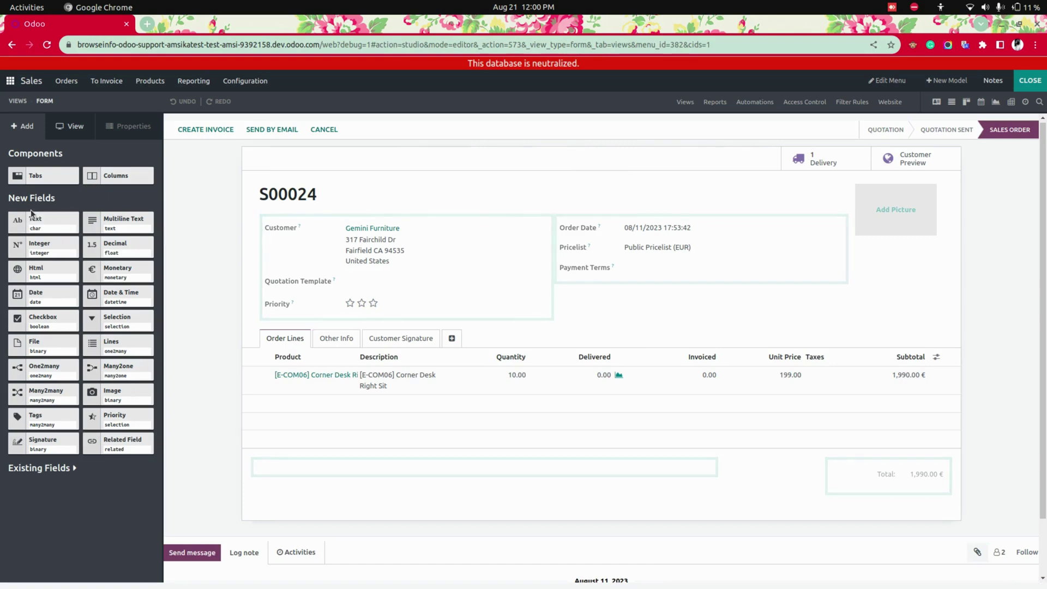
drag(31, 213, 418, 326)
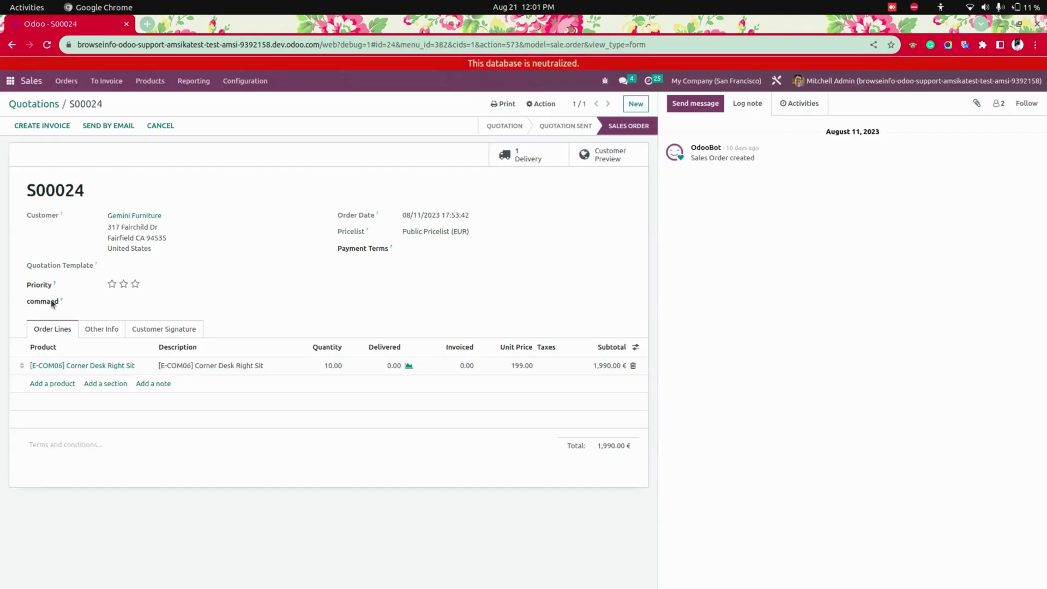
click(10, 81)
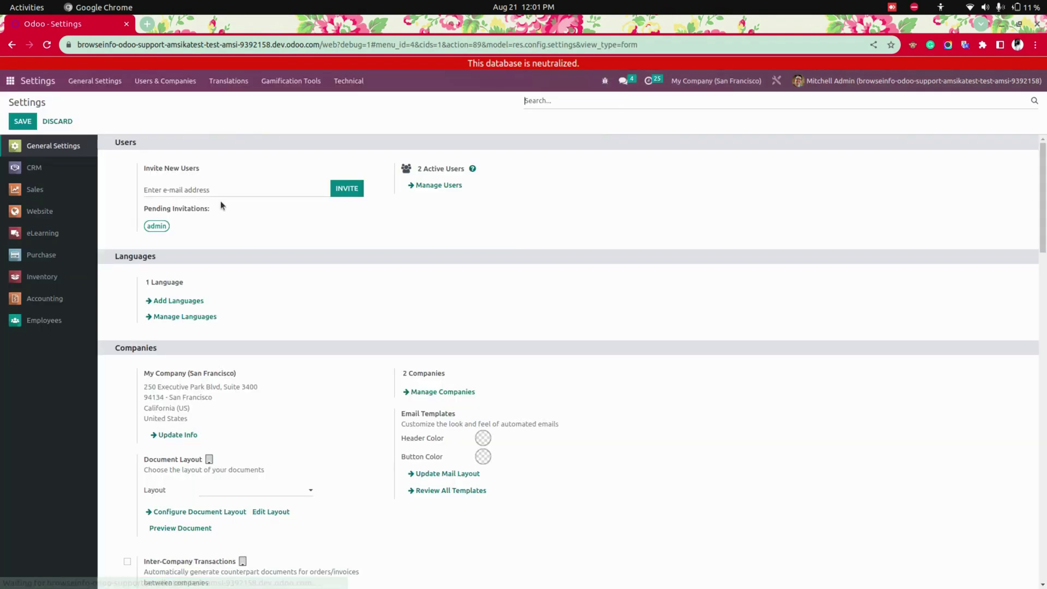
Step: Find Delete Studio Fields under Technical settings and open the Delete User Studio Field wizard
click(350, 81)
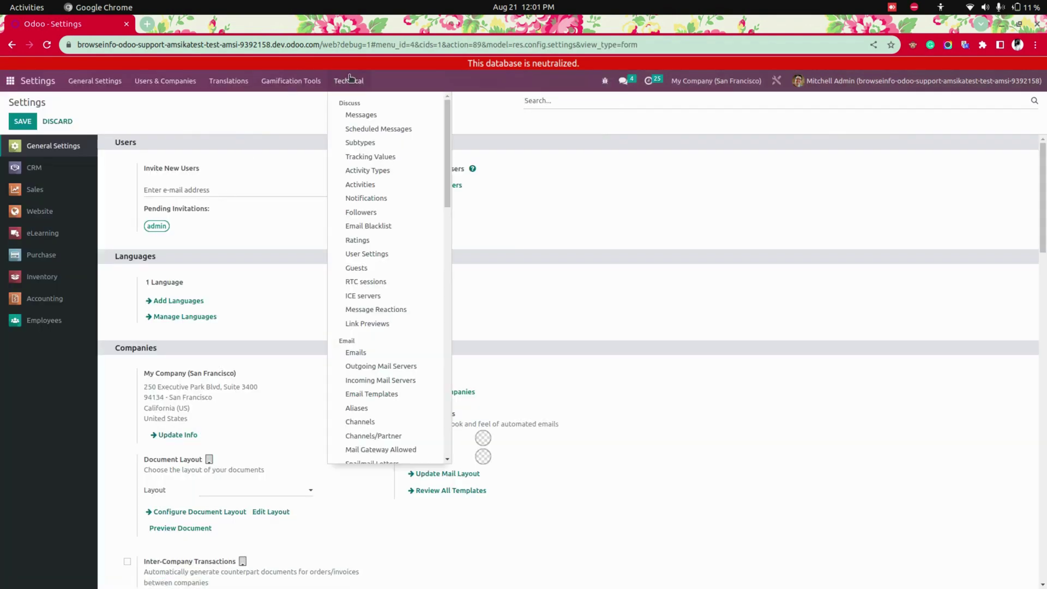
key(ctrl+f)
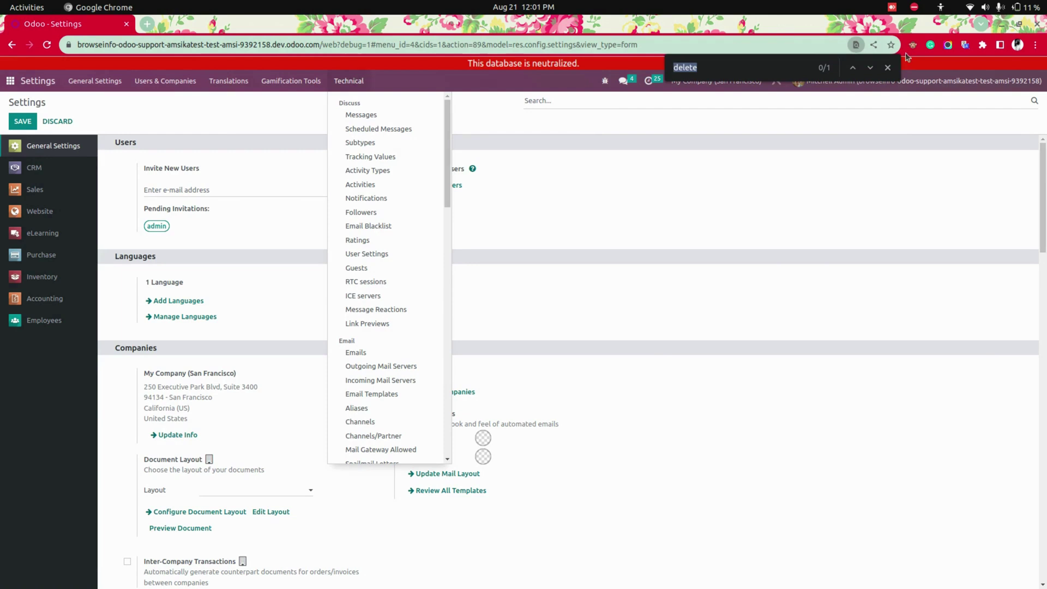
click(853, 67)
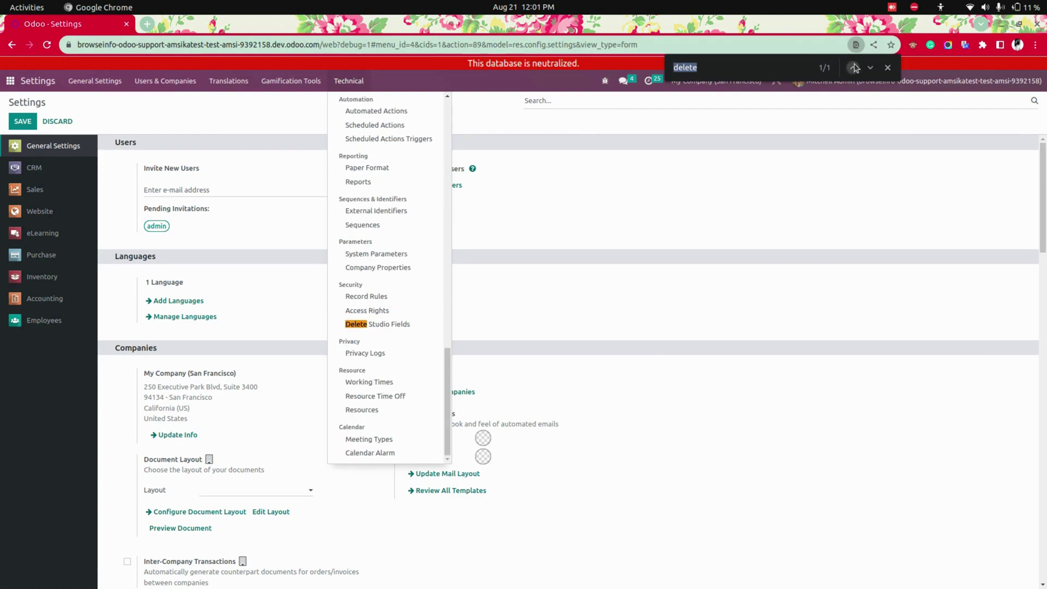
click(399, 326)
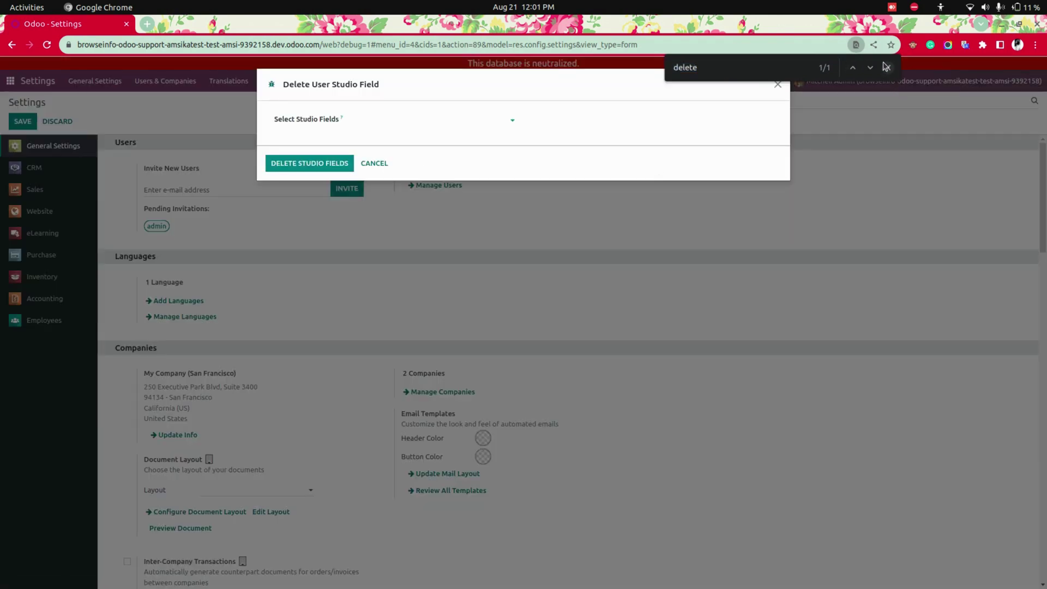
Step: Select command and Priority, attempt Delete Studio Fields, and dismiss the still-in-views User Error
click(888, 68)
click(392, 121)
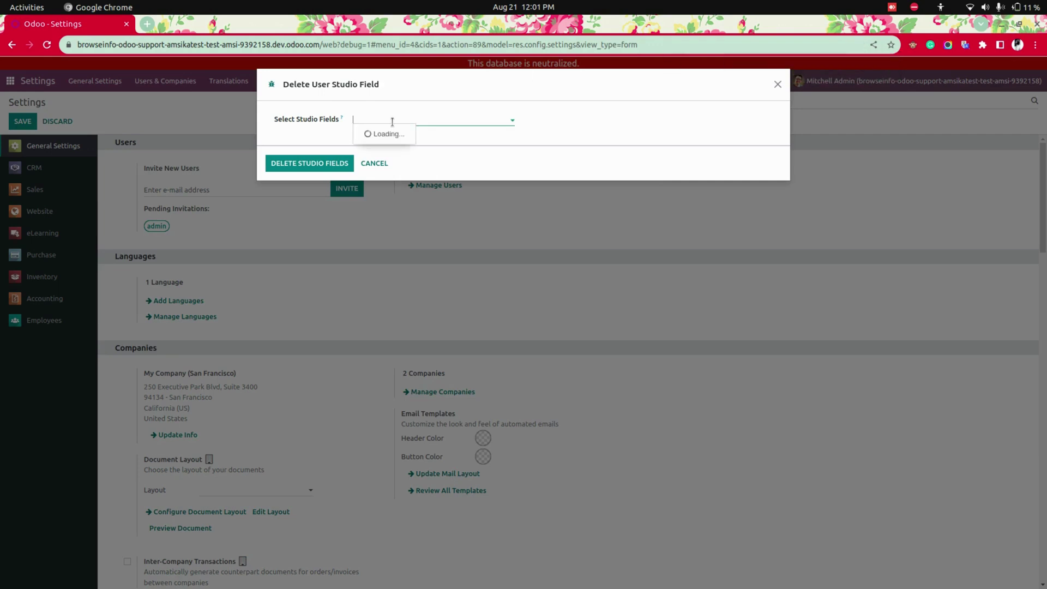
click(387, 134)
click(446, 120)
click(470, 135)
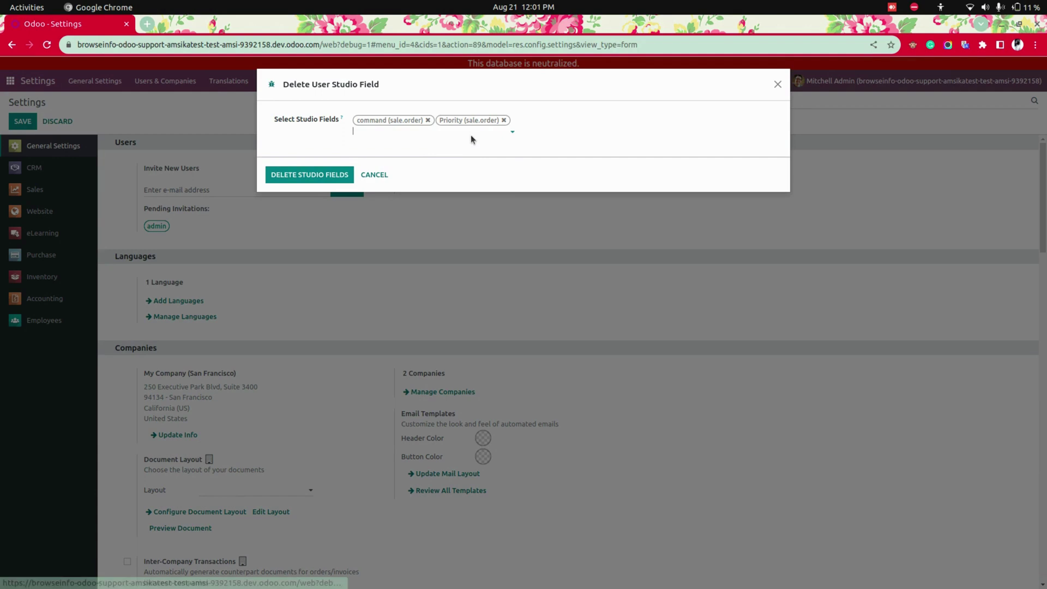
click(309, 175)
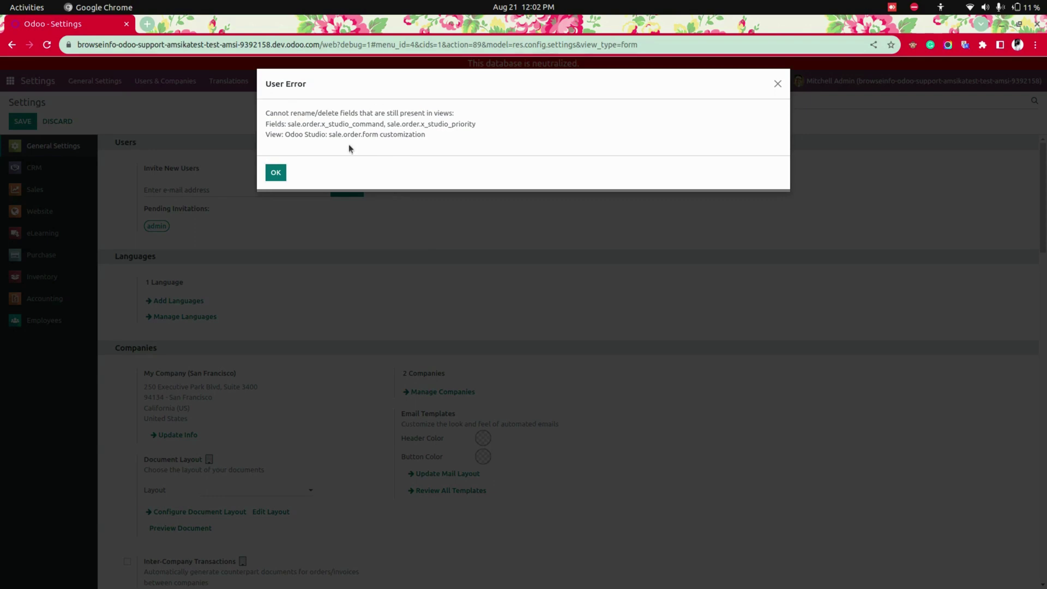
click(276, 172)
Step: Cancel the wizard, open sales order S00007 in Sales, and open its developer tools menu
click(372, 174)
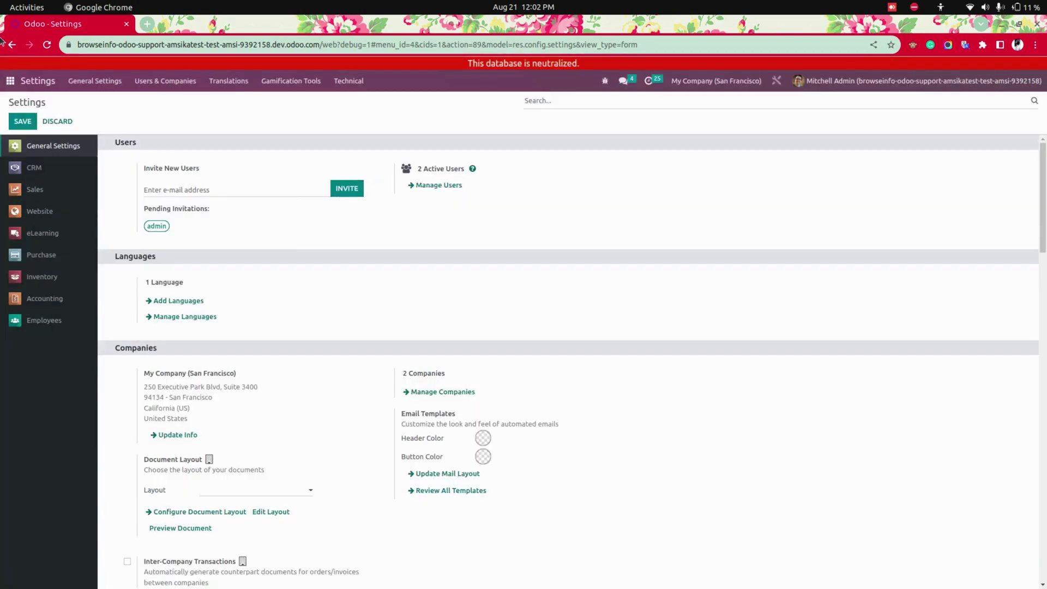
click(10, 81)
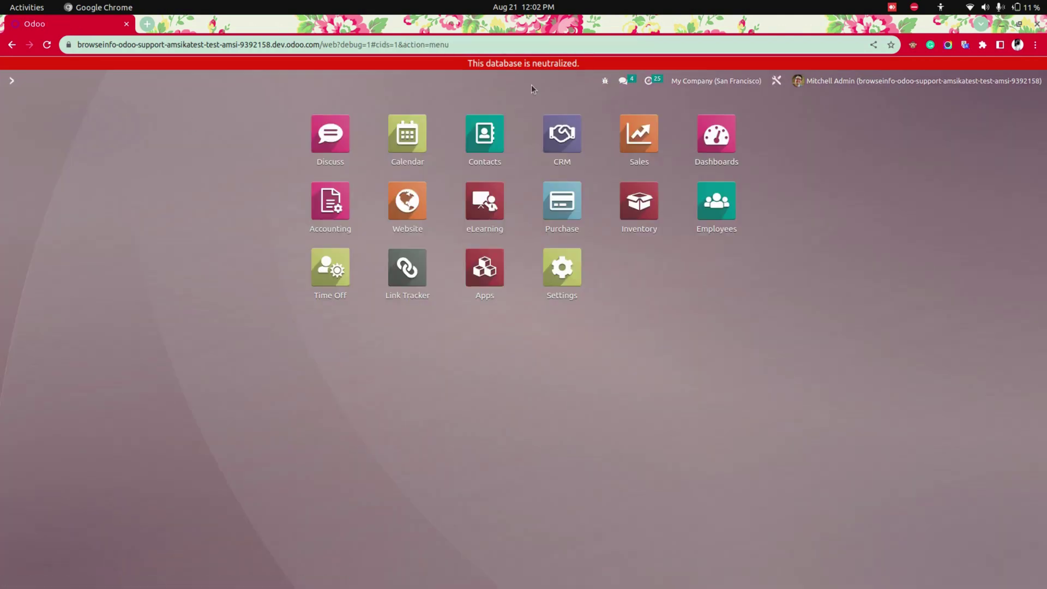
click(613, 132)
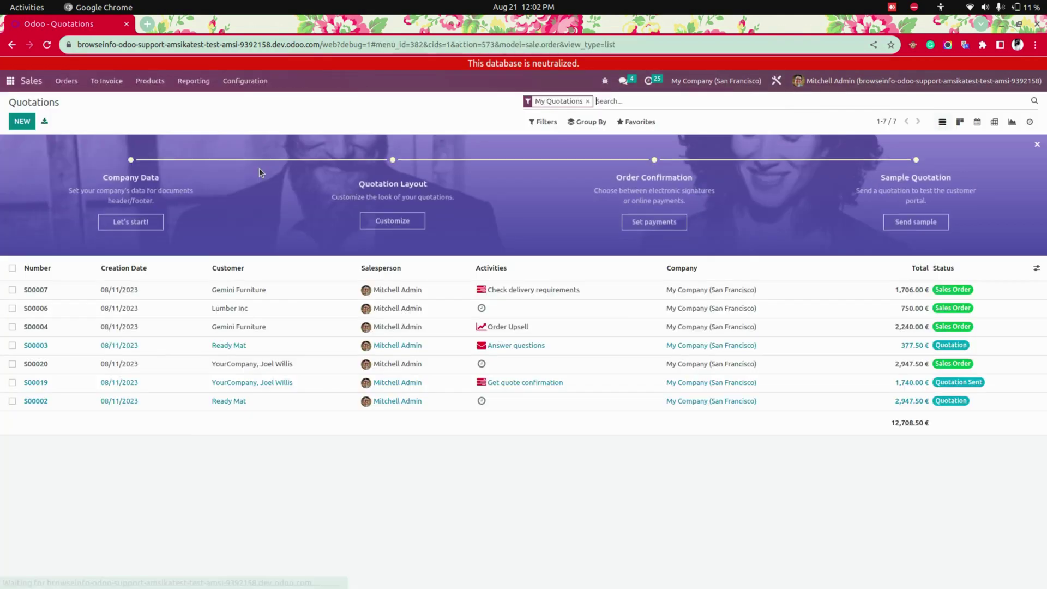
click(120, 292)
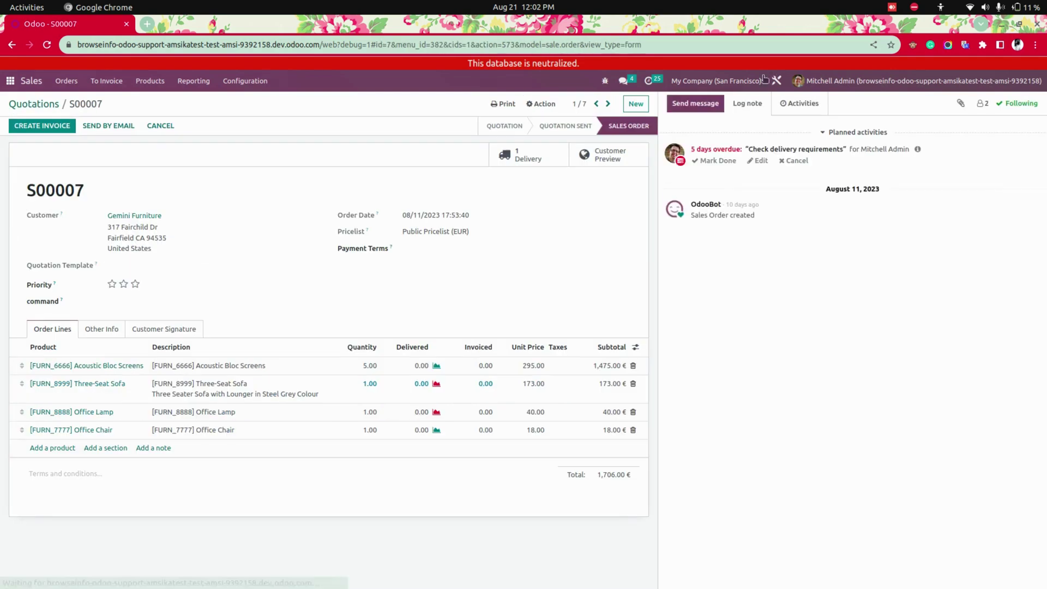
click(605, 81)
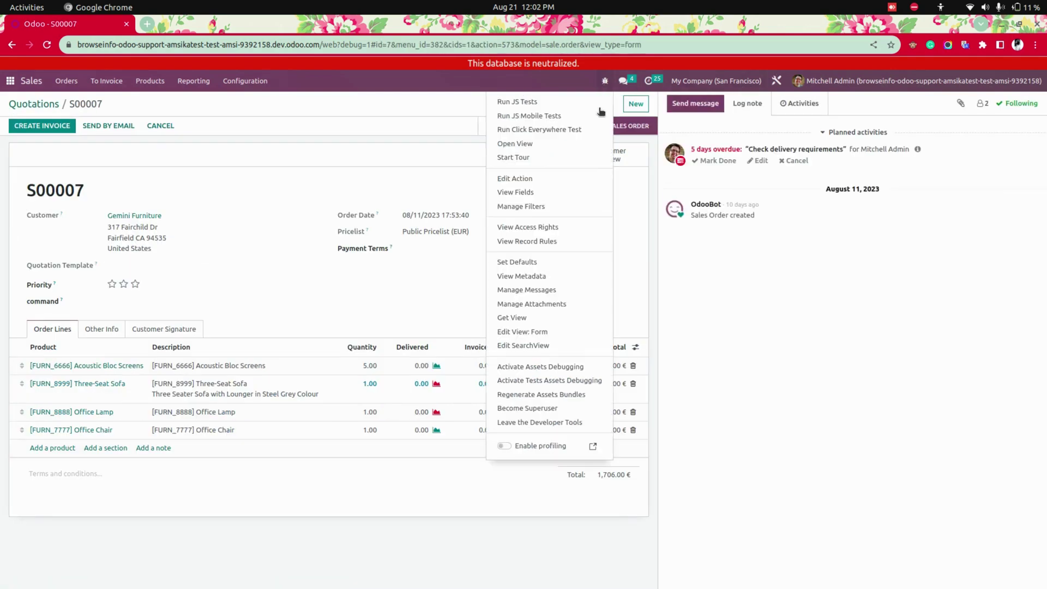
Step: In the inherited Odoo Studio form view, comment out the Priority and command field lines and save
click(566, 331)
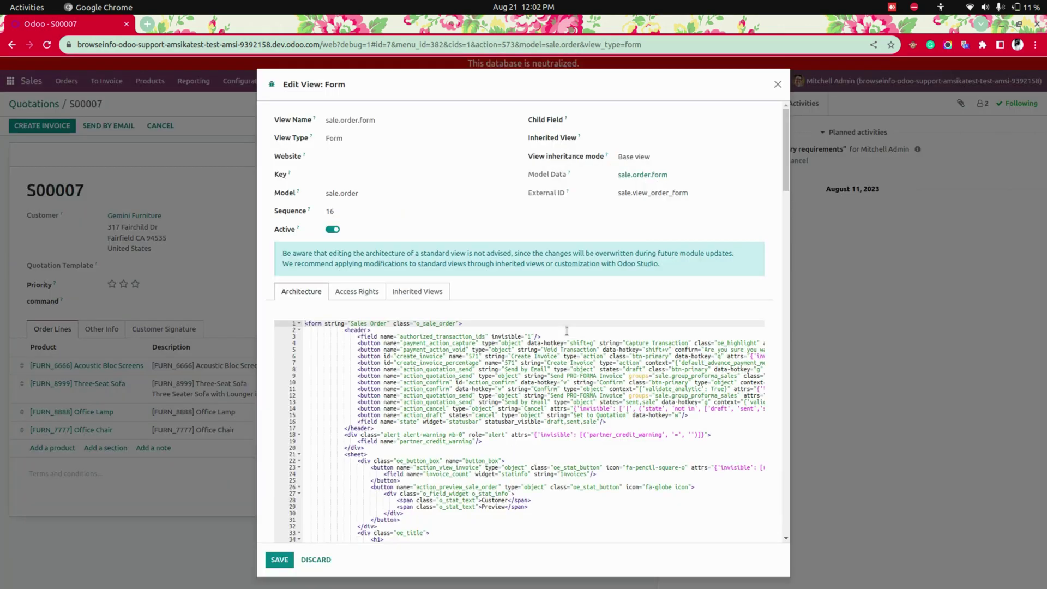
click(417, 291)
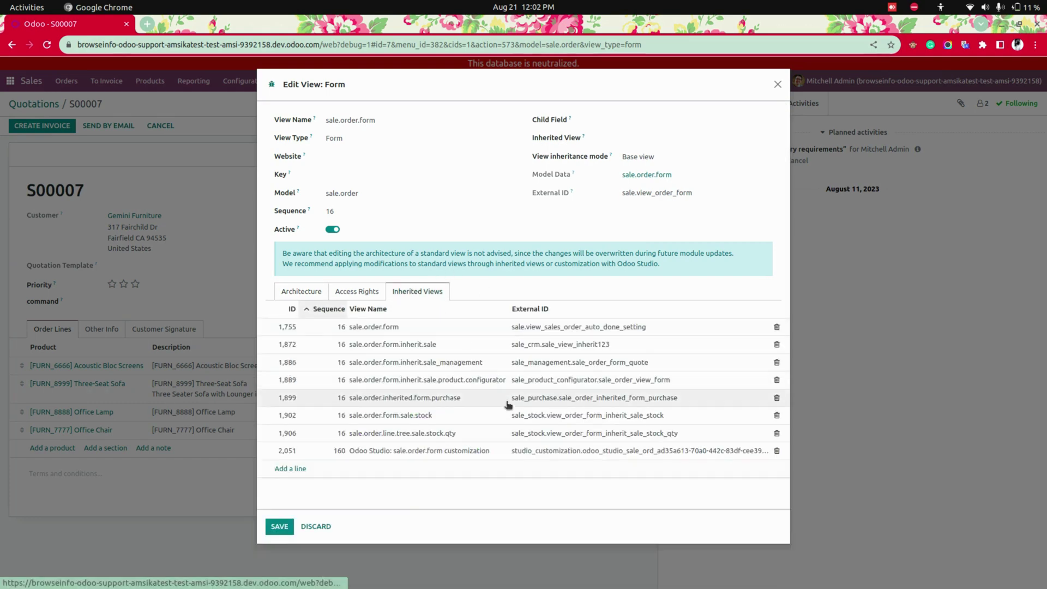
click(465, 450)
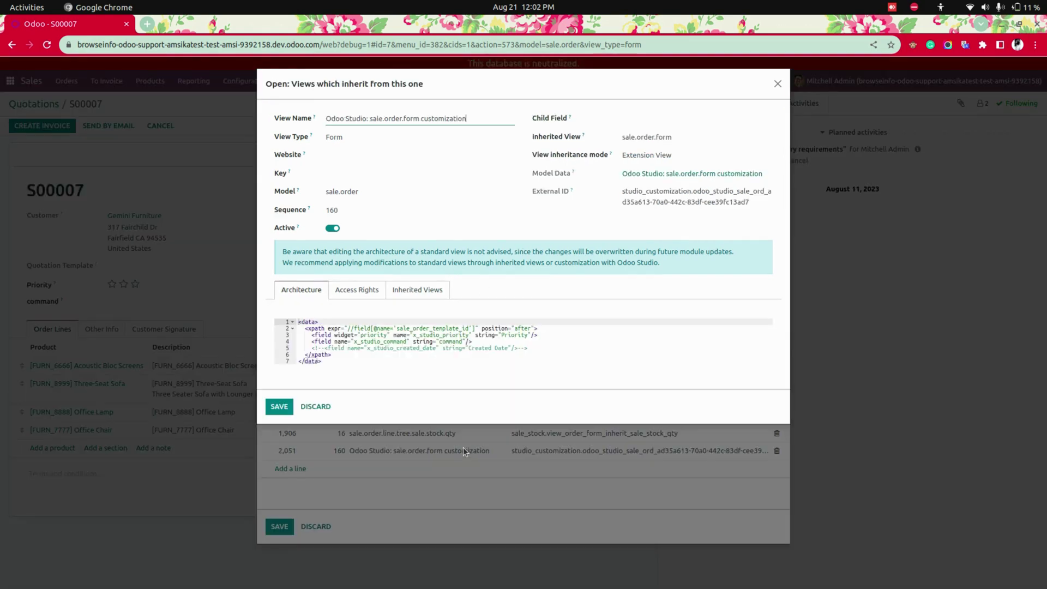
drag(474, 341, 465, 334)
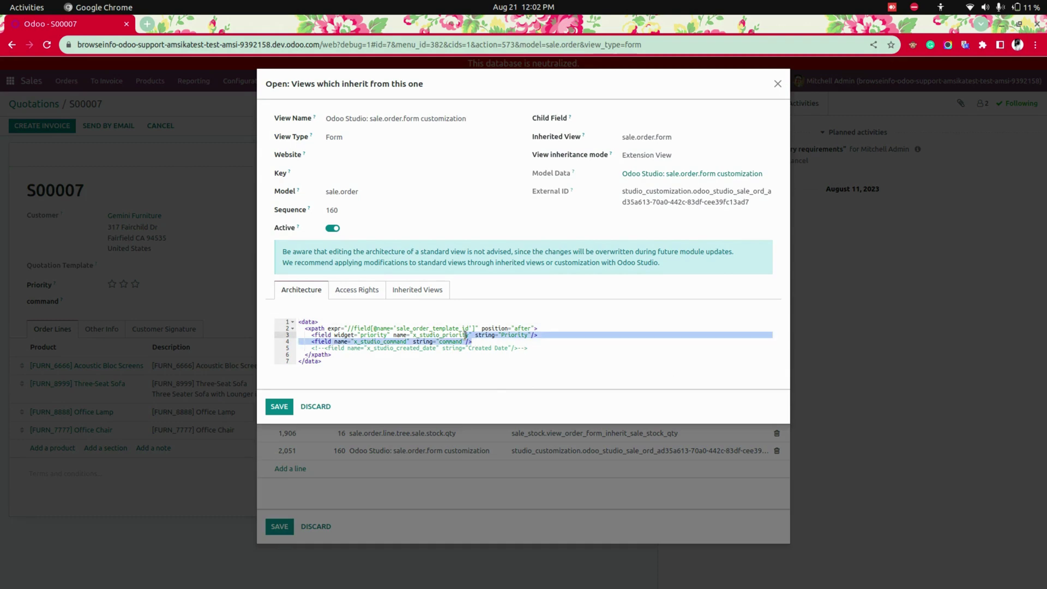
key(ctrl+slash)
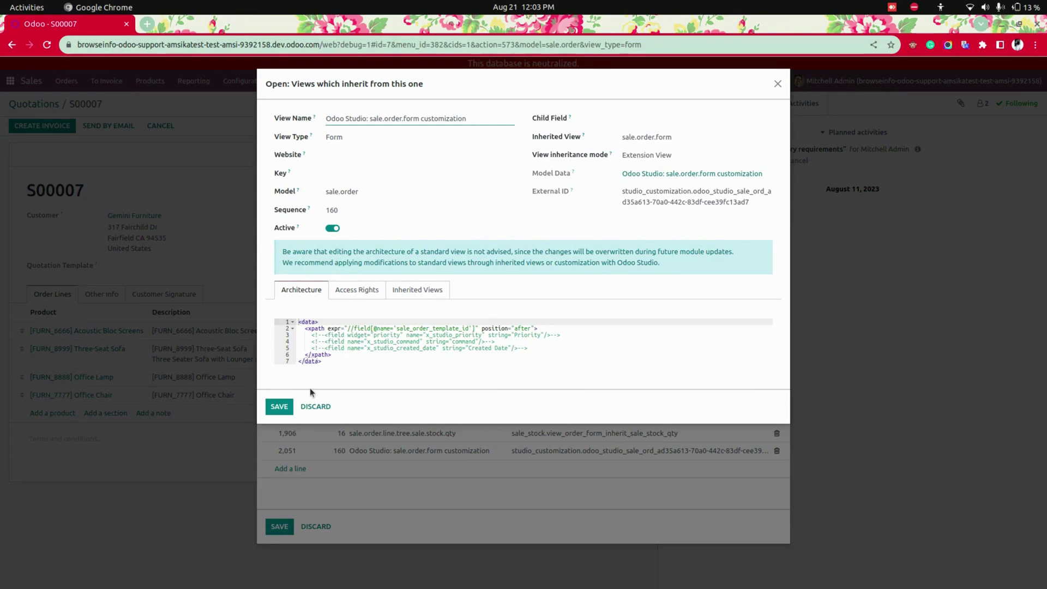
click(279, 406)
Step: Save and close the form view editor, then open the Settings app
click(281, 527)
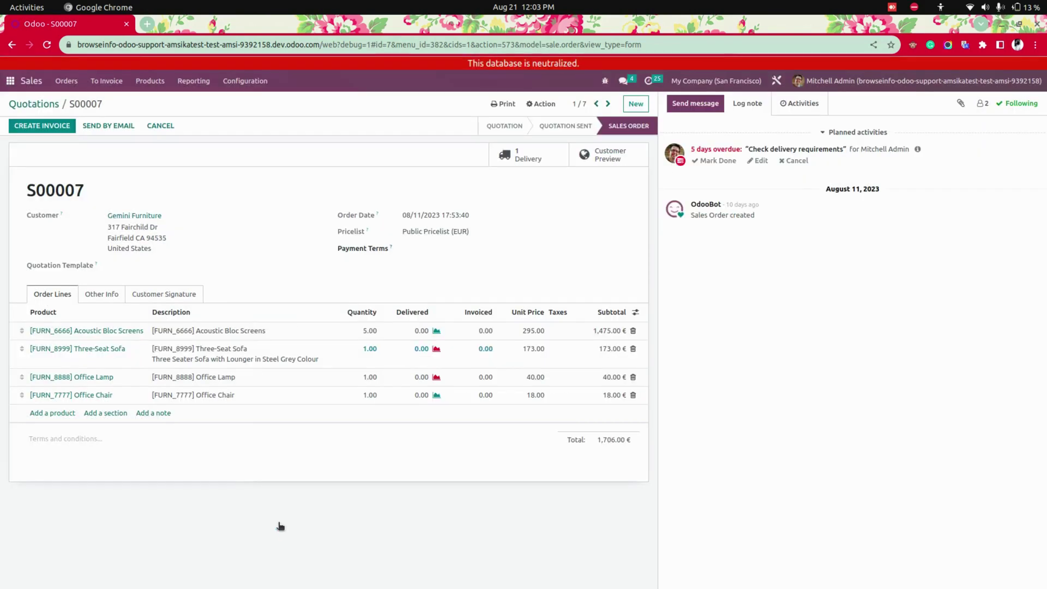
click(10, 81)
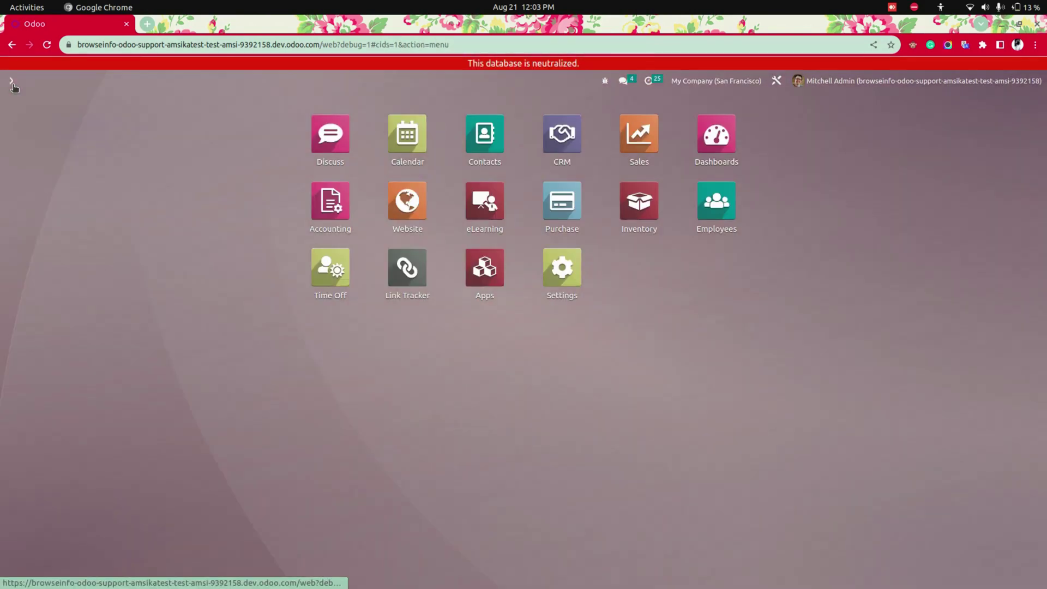
click(563, 290)
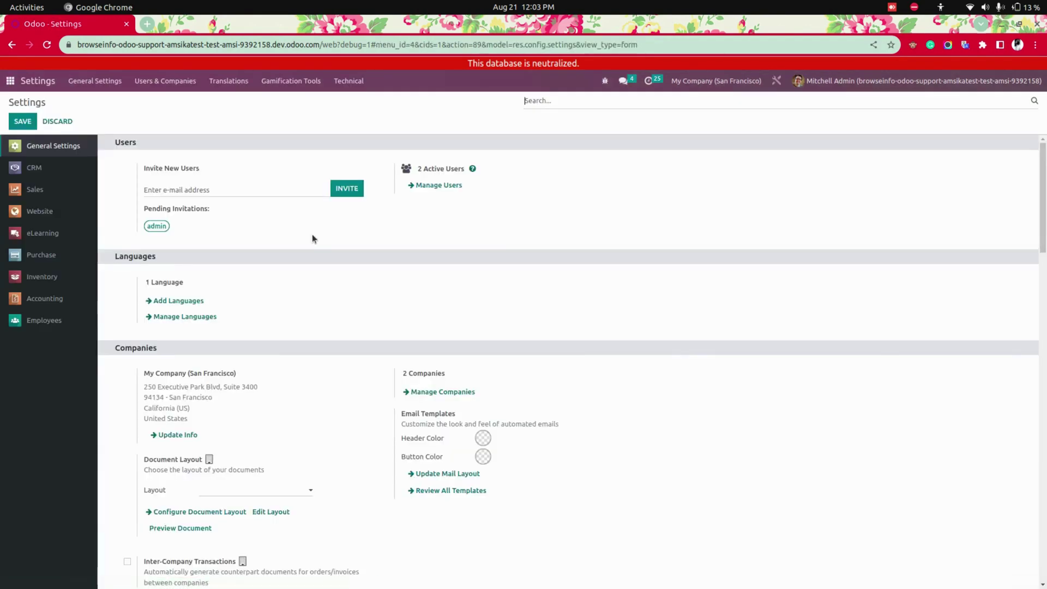
Step: Find Delete Studio Fields under Technical and open its wizard again
click(363, 81)
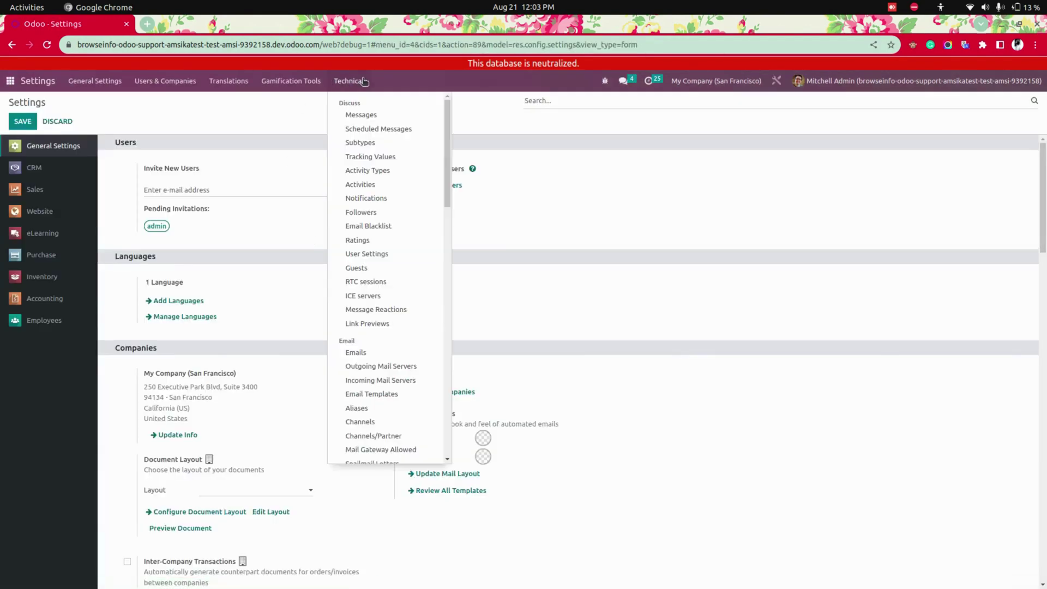
key(ctrl+f)
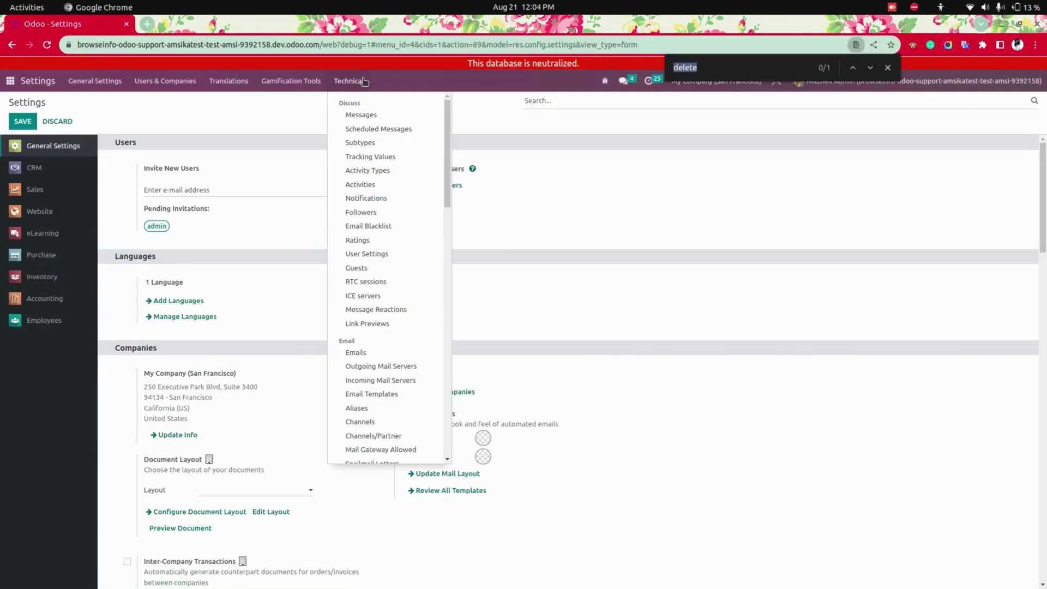
click(853, 67)
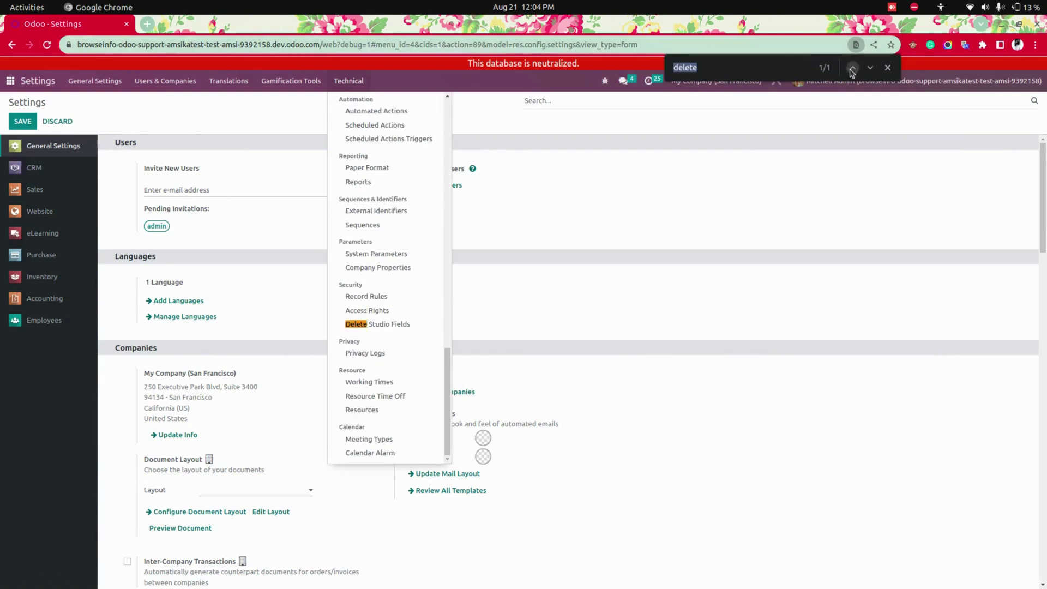
click(407, 325)
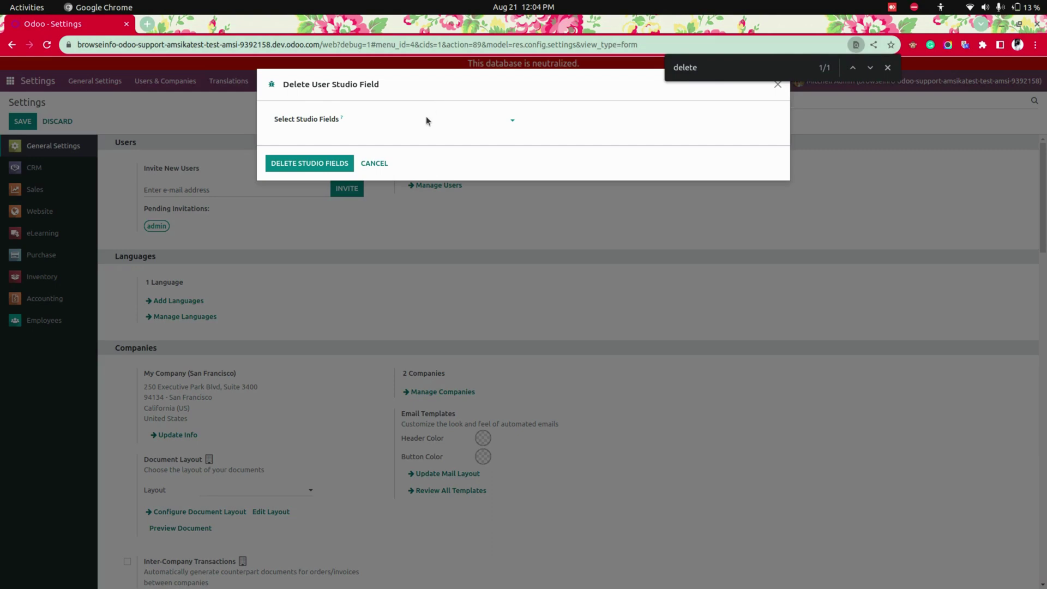
Step: Choose the command and Priority fields in the Select Studio Fields list
click(423, 118)
click(387, 133)
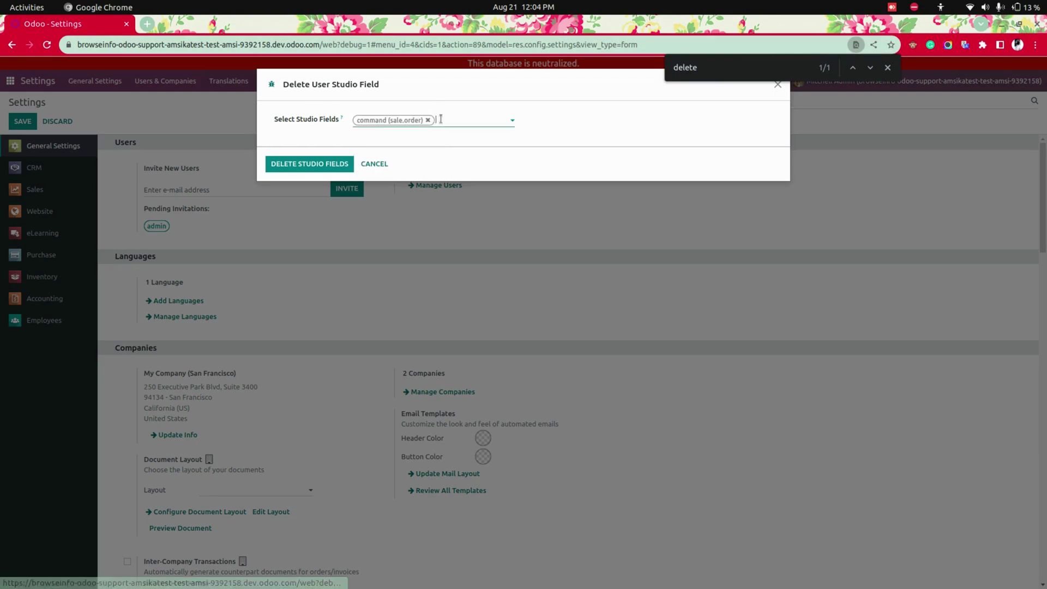
click(457, 120)
click(457, 134)
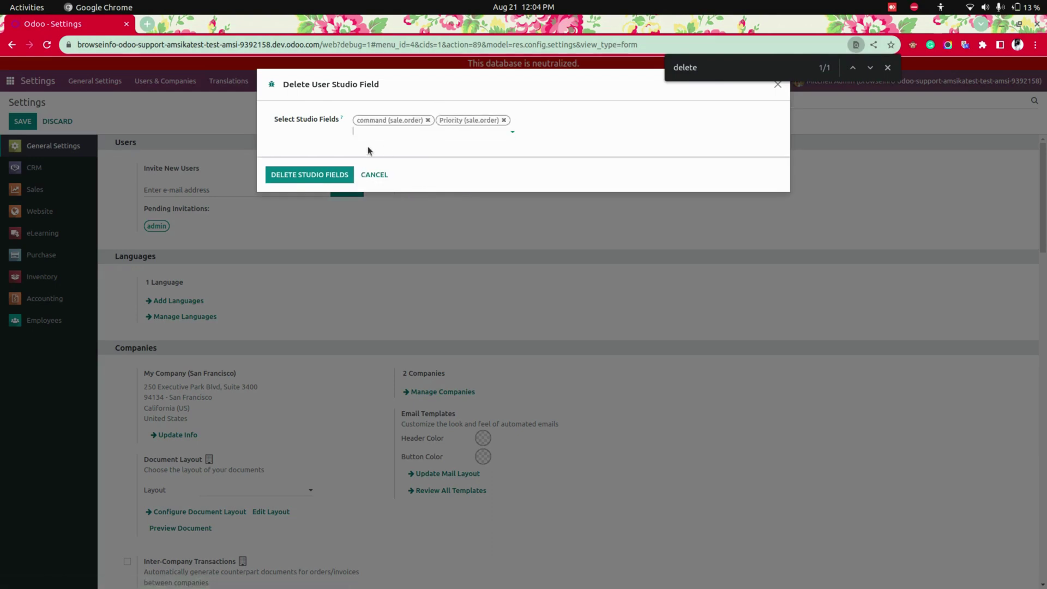
Step: Delete the two selected Studio fields and confirm the permanent deletion
click(307, 175)
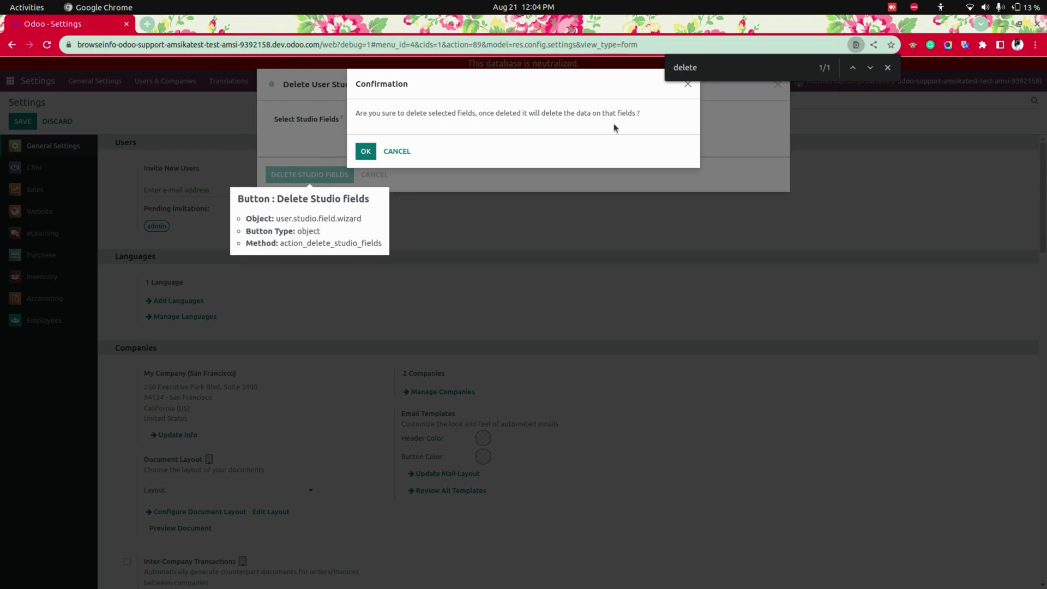
click(888, 67)
click(368, 154)
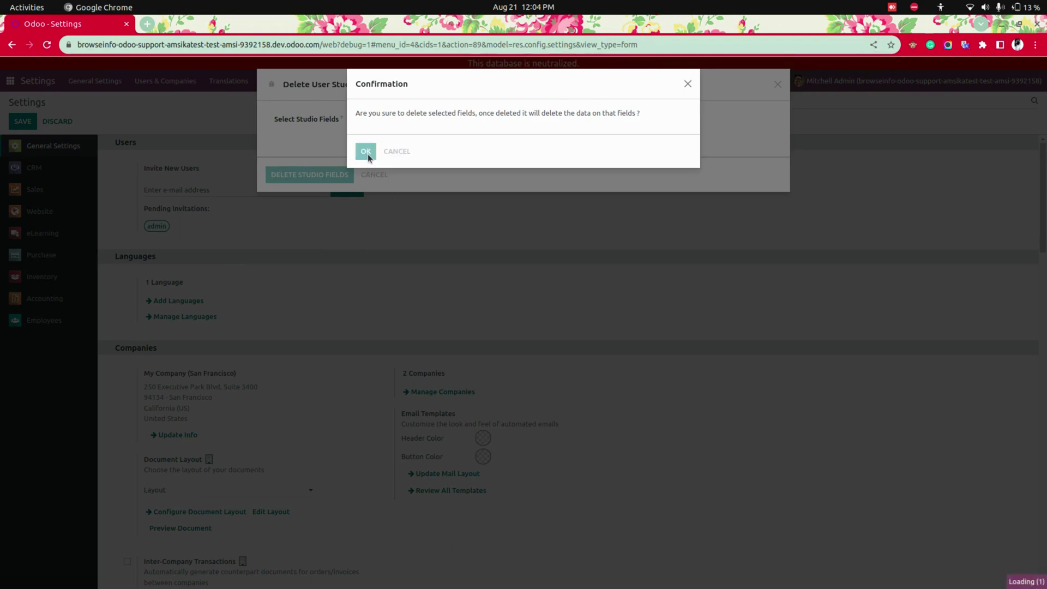